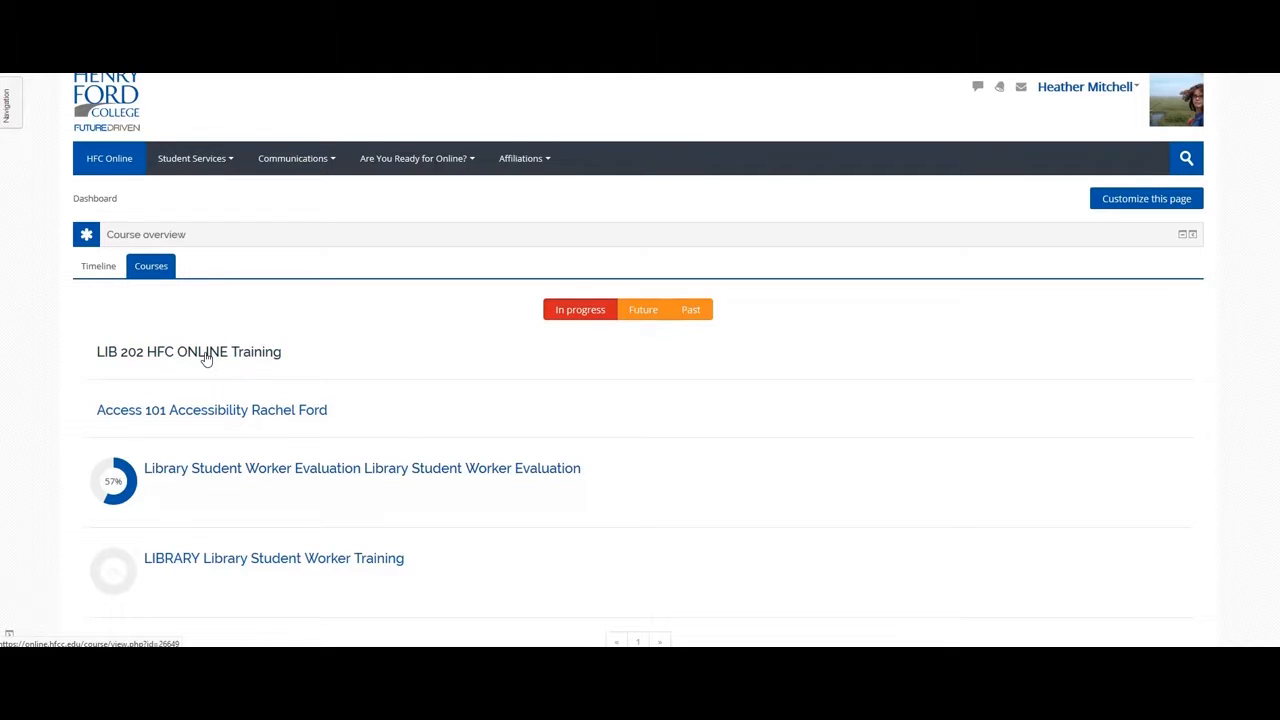
Open the LIB 202 course and look over Sections 1–8, expanding and collapsing the empty Section 1.
{"action": "left_click", "coordinate": [205, 358]}
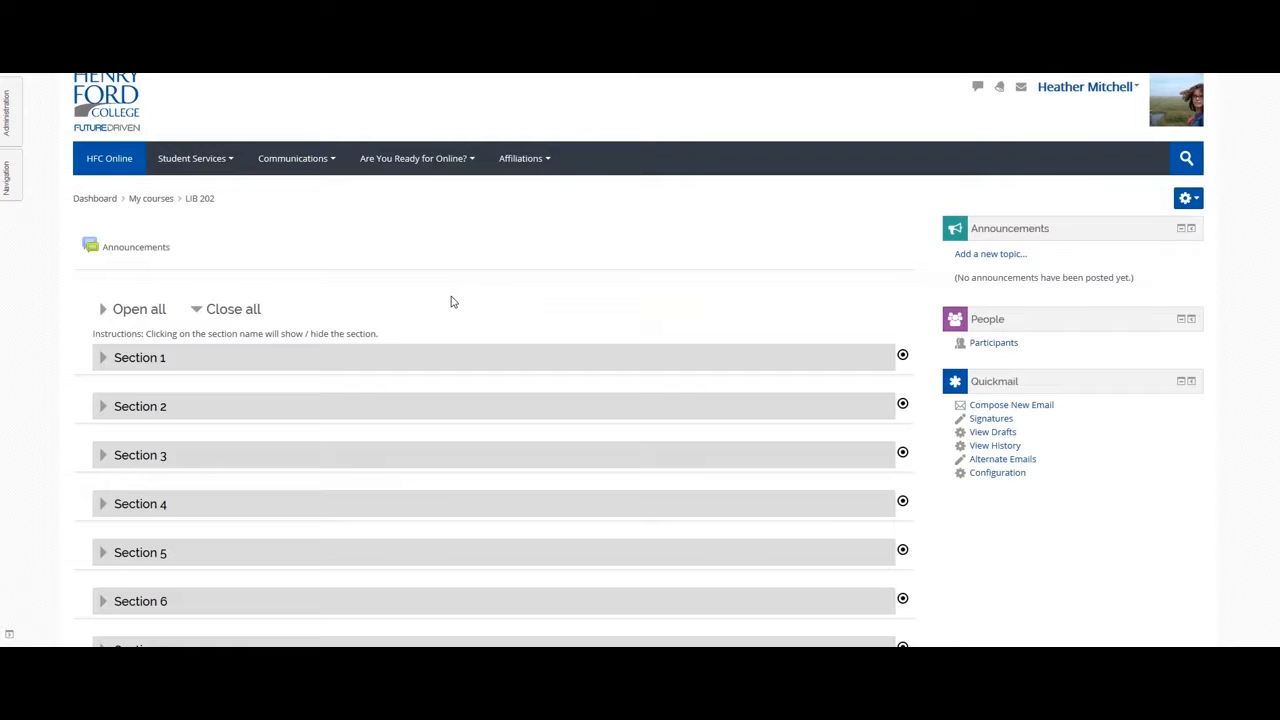
{"action": "scroll", "coordinate": [453, 305], "scroll_direction": "down", "scroll_amount": 6}
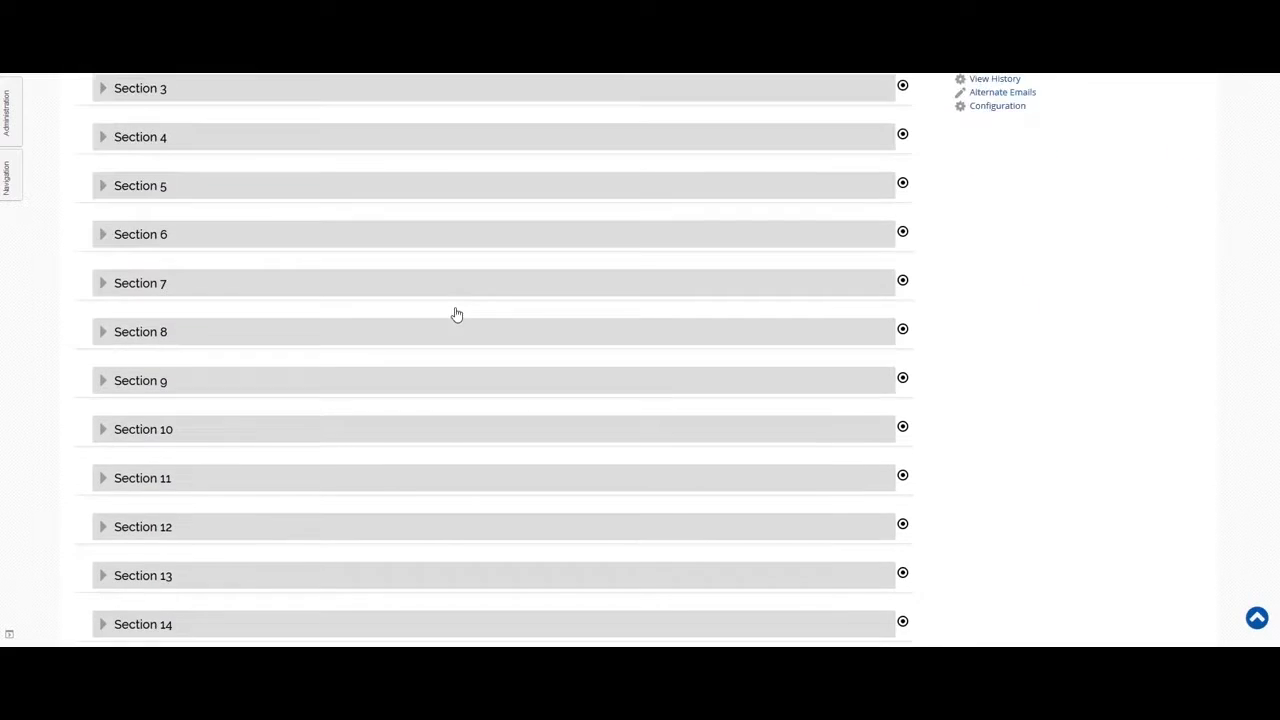
{"action": "scroll", "coordinate": [460, 320], "scroll_direction": "down", "scroll_amount": 2}
{"action": "scroll", "coordinate": [471, 329], "scroll_direction": "up", "scroll_amount": 8}
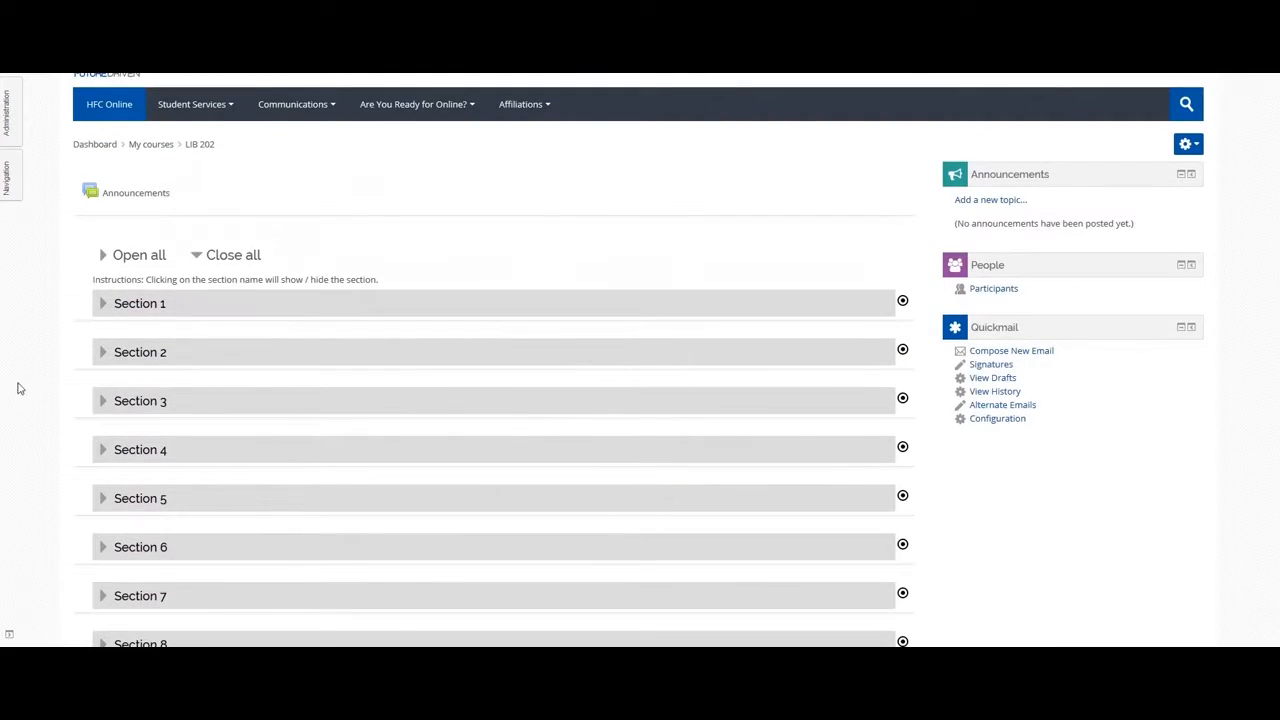
{"action": "left_click", "coordinate": [101, 305]}
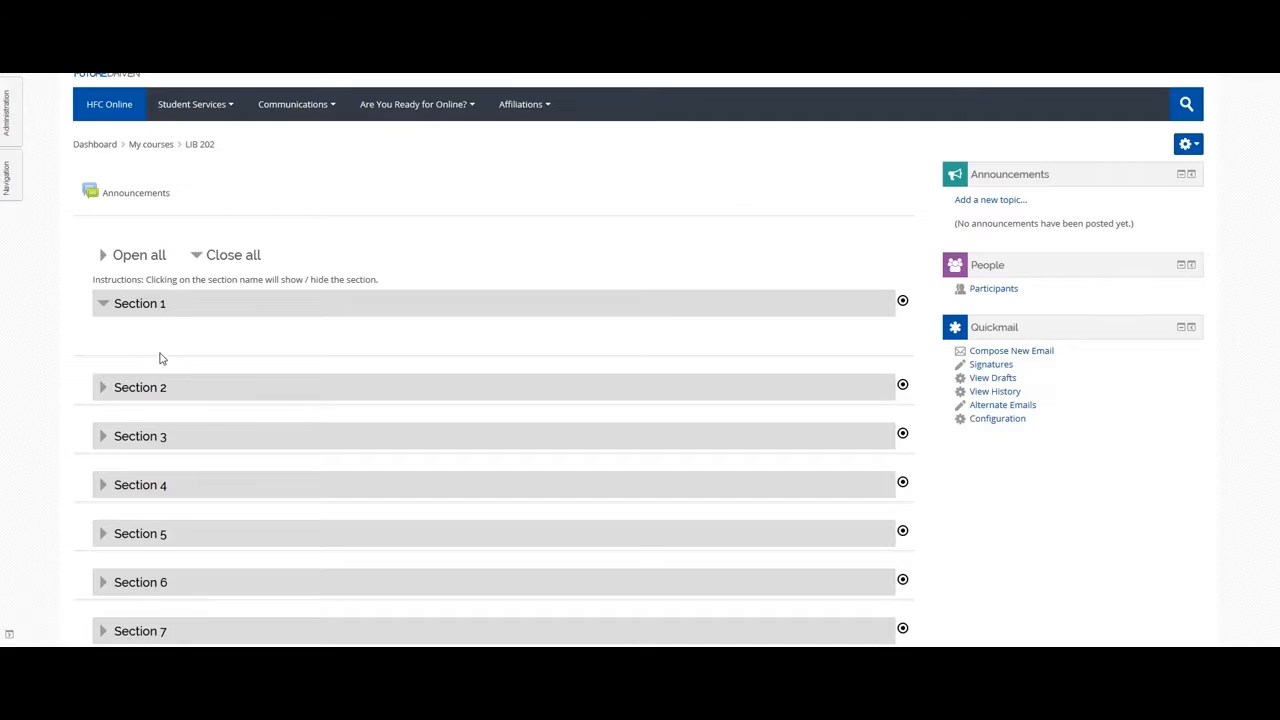
{"action": "left_click", "coordinate": [103, 308]}
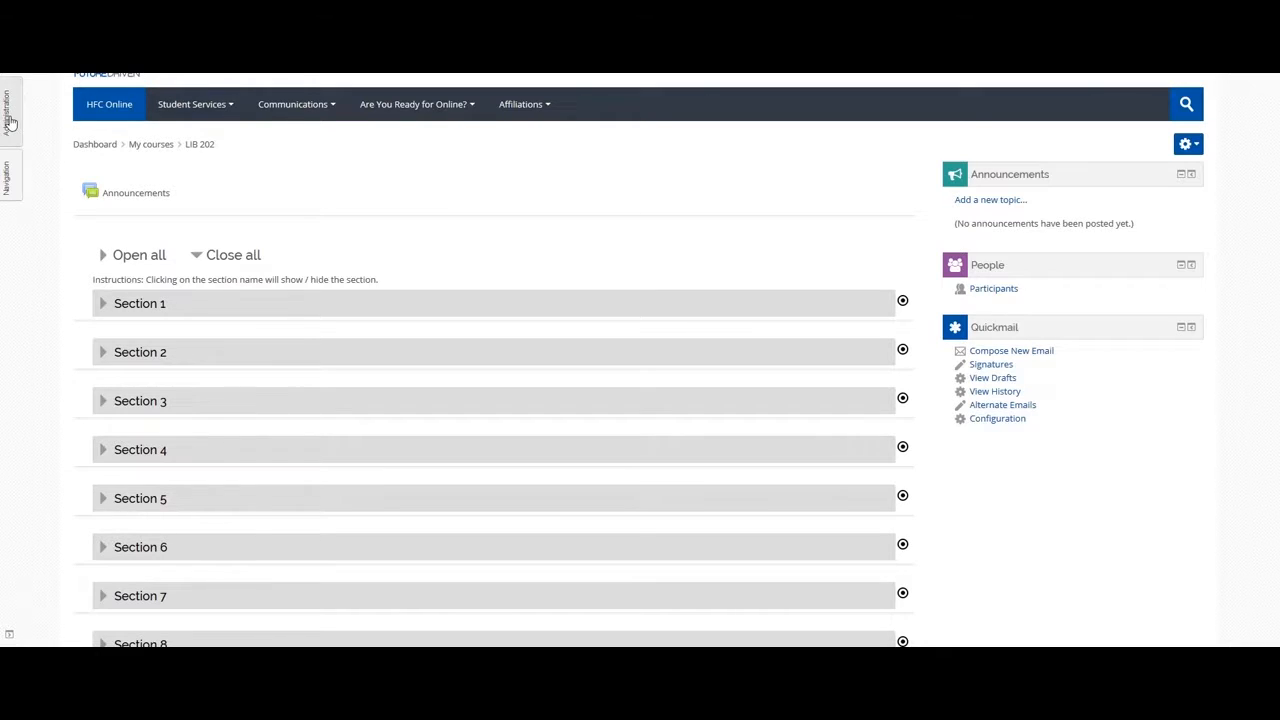
Turn editing on for LIB 202 from the gear Actions menu.
{"action": "mouse_move", "coordinate": [10, 121]}
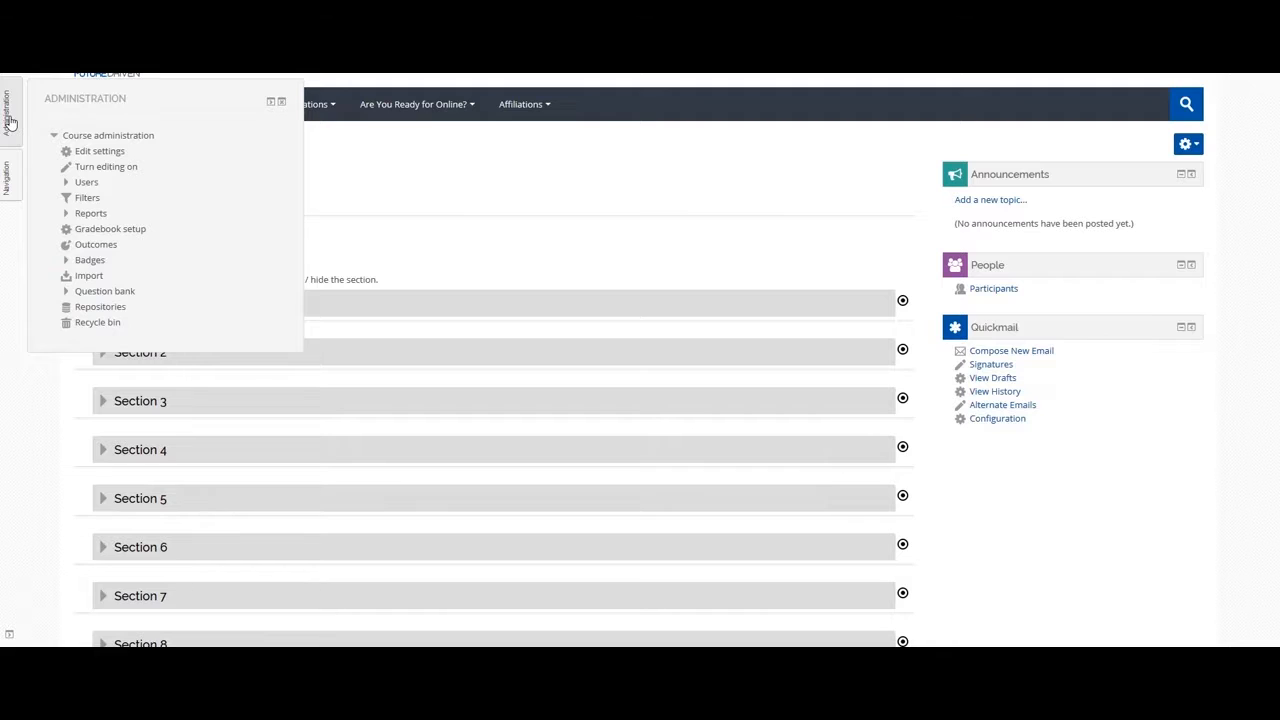
{"action": "mouse_move", "coordinate": [12, 176]}
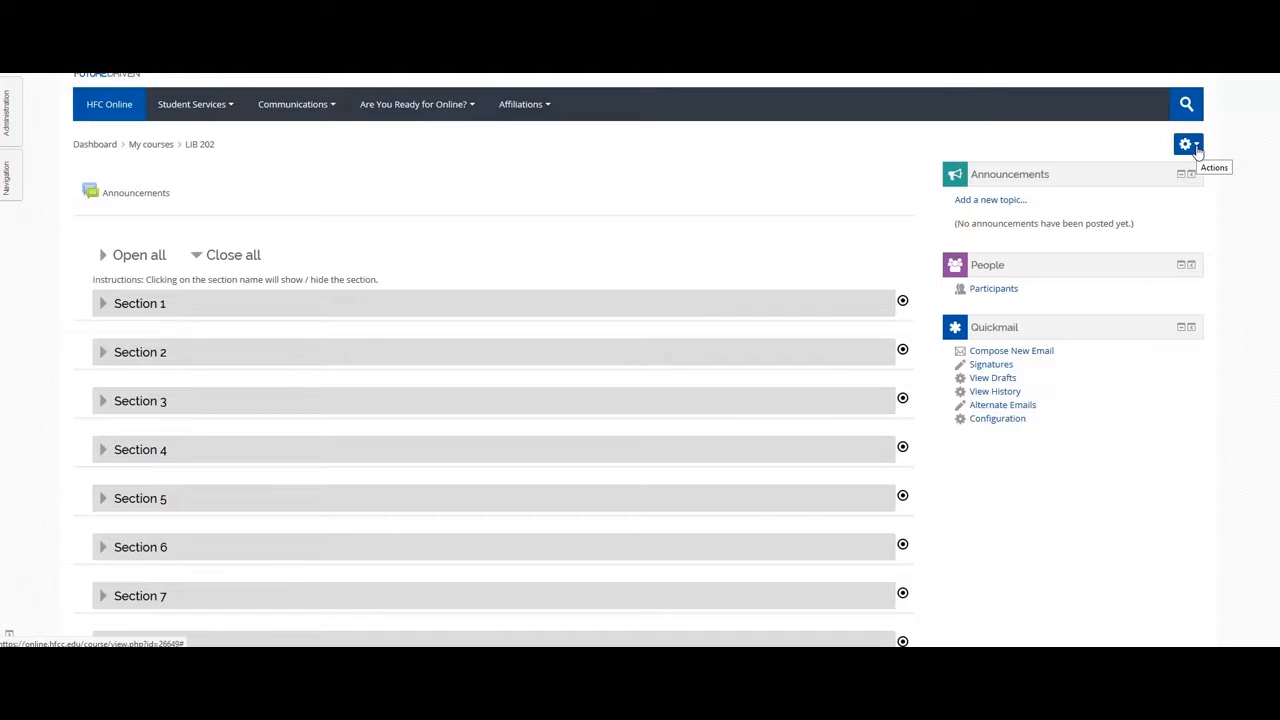
{"action": "left_click", "coordinate": [1190, 145]}
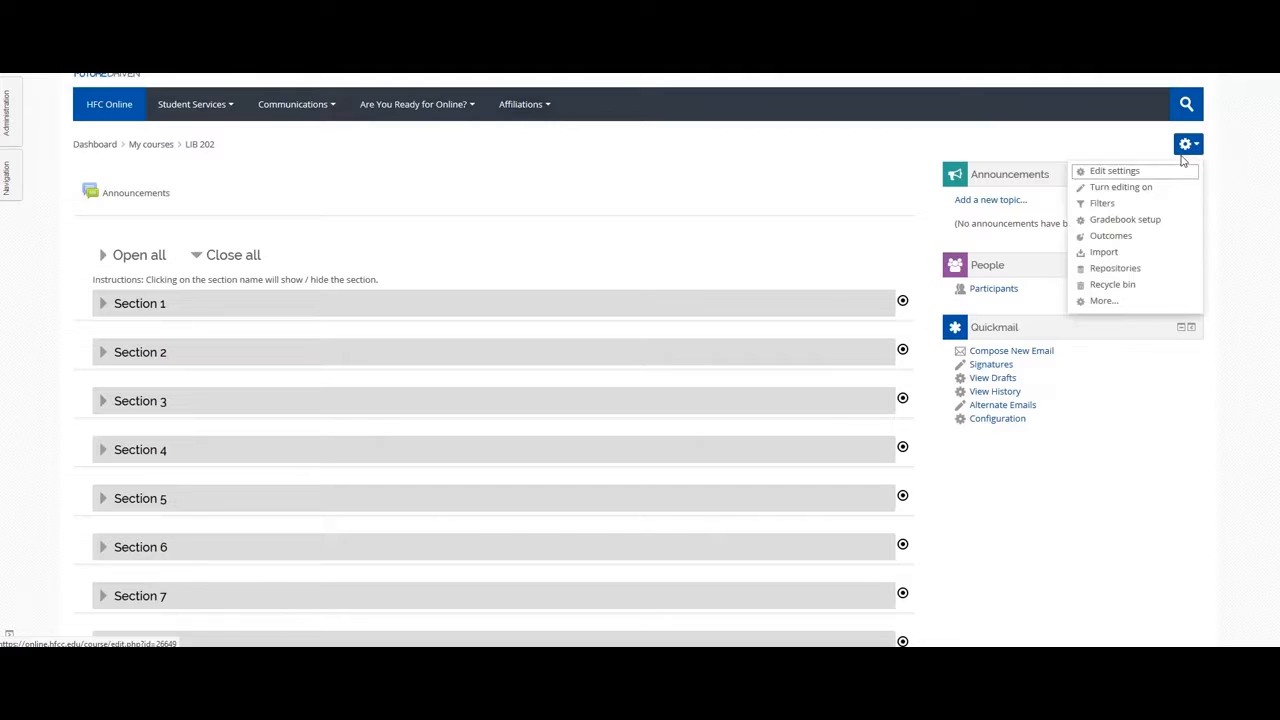
{"action": "left_click", "coordinate": [1121, 189]}
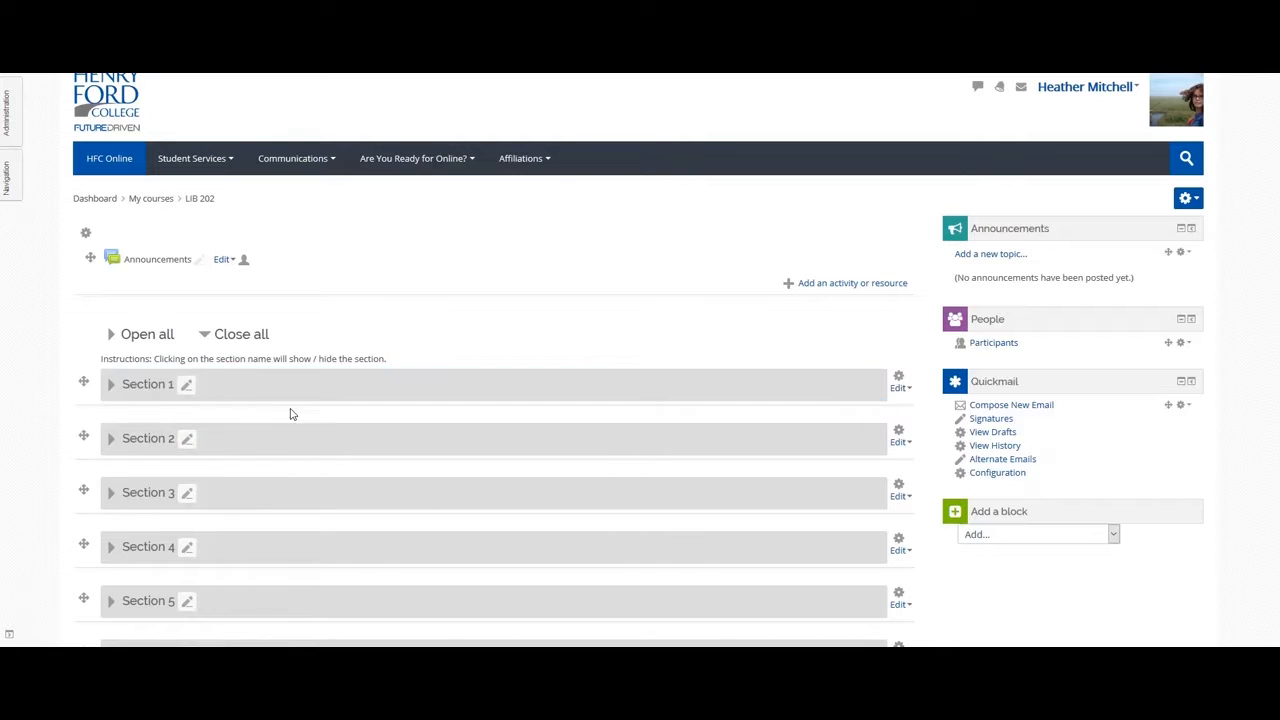
Rename Section 1 to 'Week 1' with the summary 'Welcome to Online Learning.' and save it.
{"action": "left_click", "coordinate": [113, 388]}
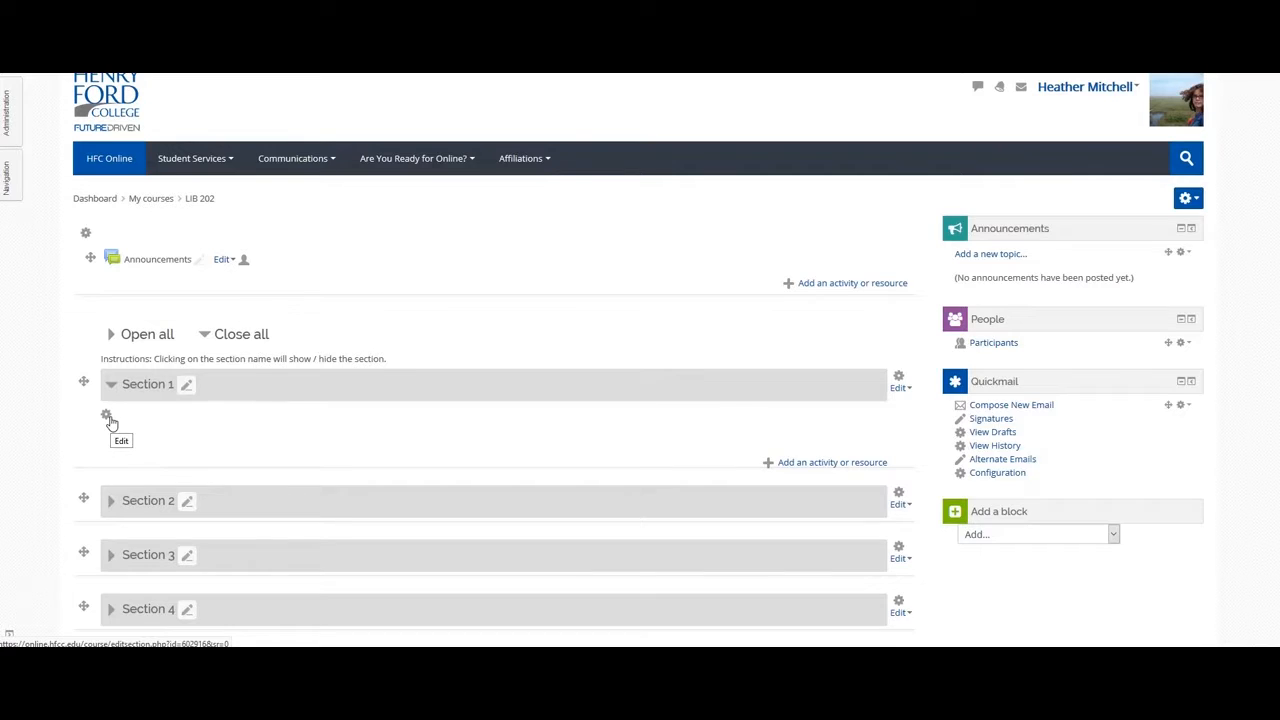
{"action": "left_click", "coordinate": [108, 418]}
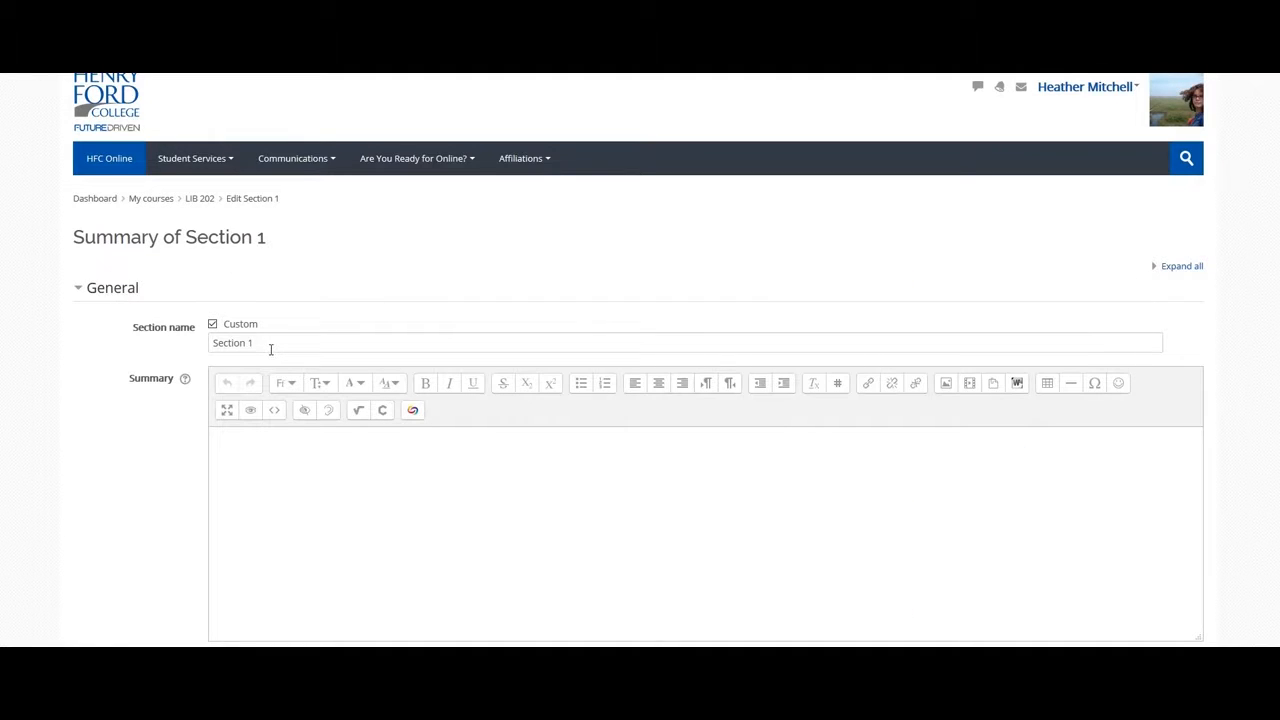
{"action": "left_click_drag", "start_coordinate": [268, 345], "coordinate": [189, 343]}
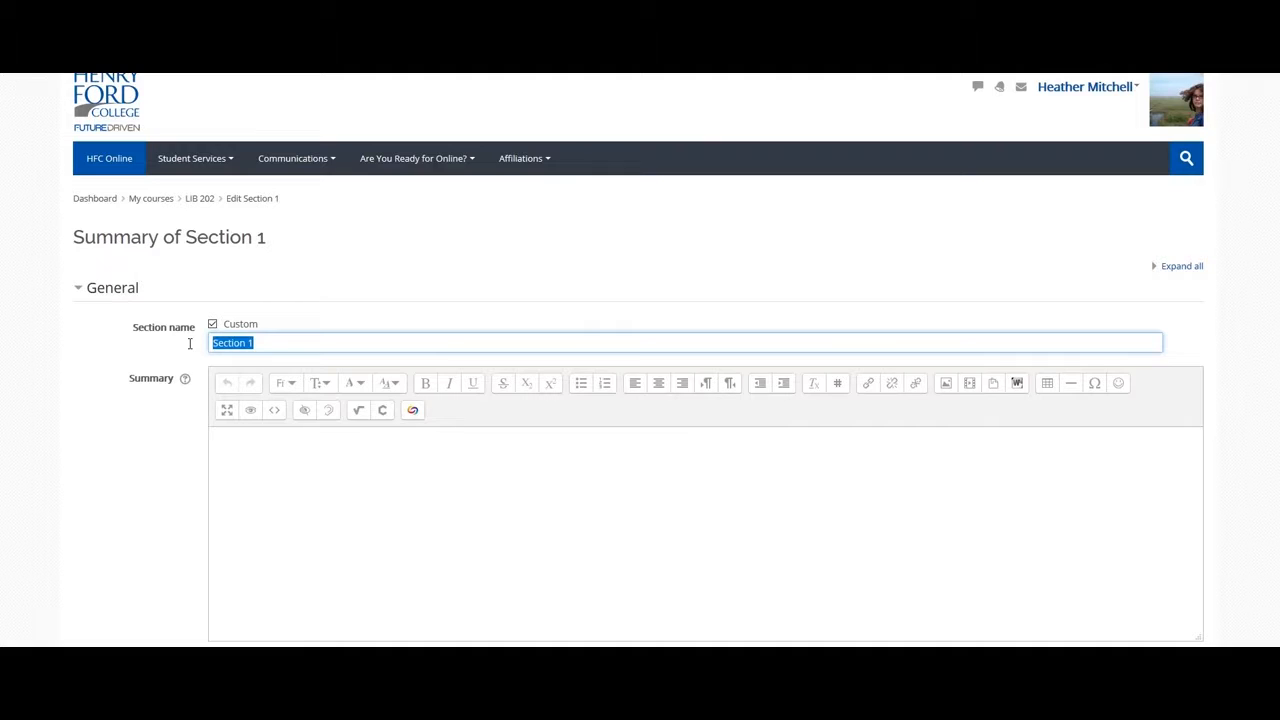
{"action": "type", "text": "Week 1"}
{"action": "left_click", "coordinate": [286, 497]}
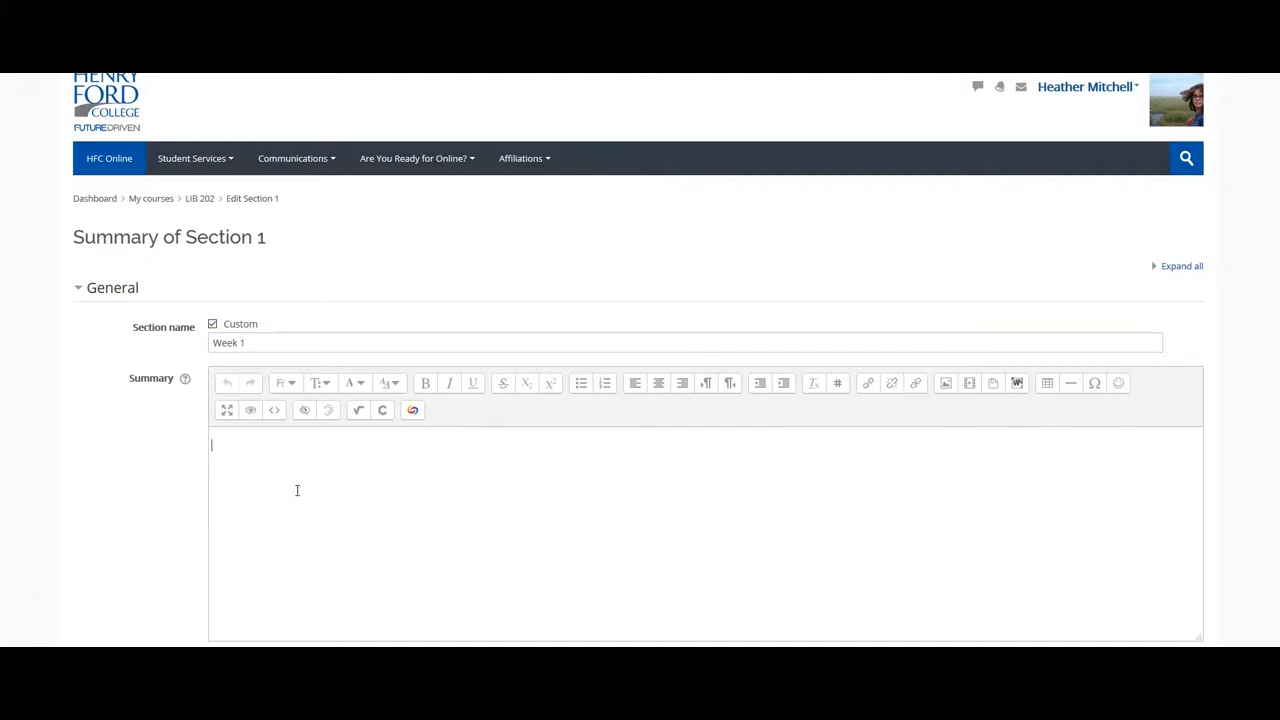
{"action": "type", "text": "Welcome to Online Learning."}
{"action": "scroll", "coordinate": [297, 489], "scroll_direction": "down", "scroll_amount": 2}
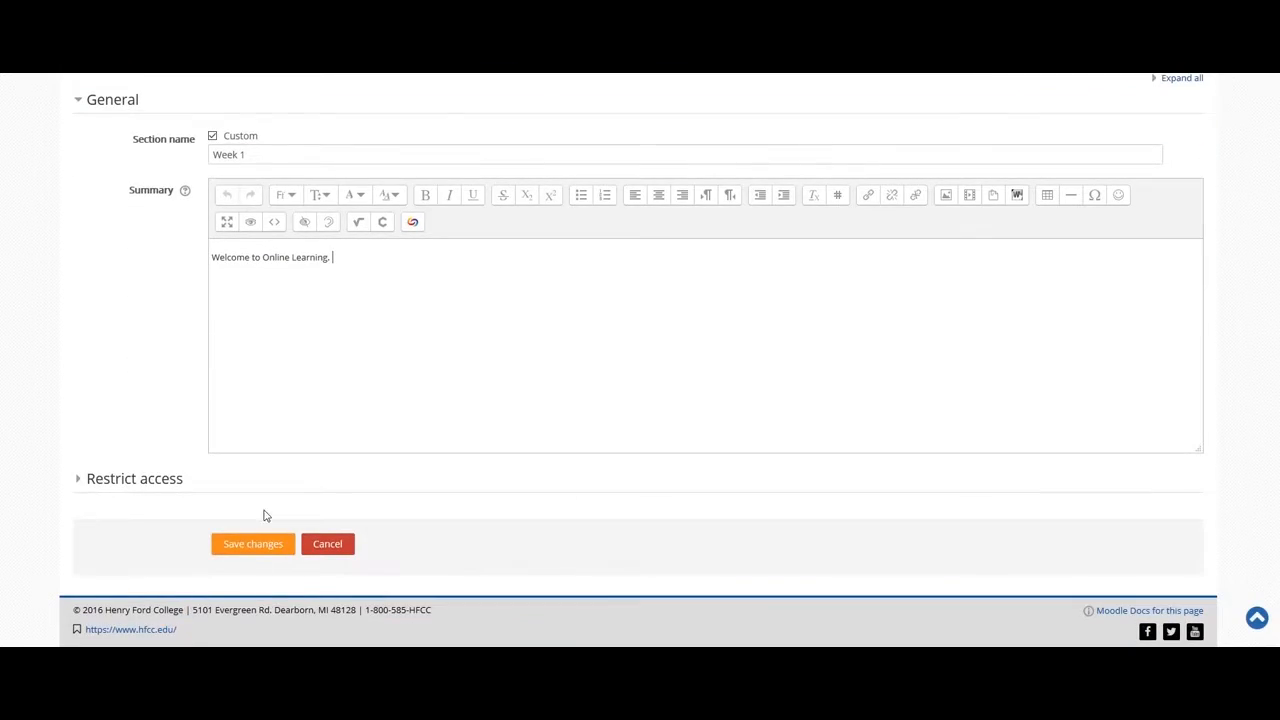
{"action": "left_click", "coordinate": [245, 553]}
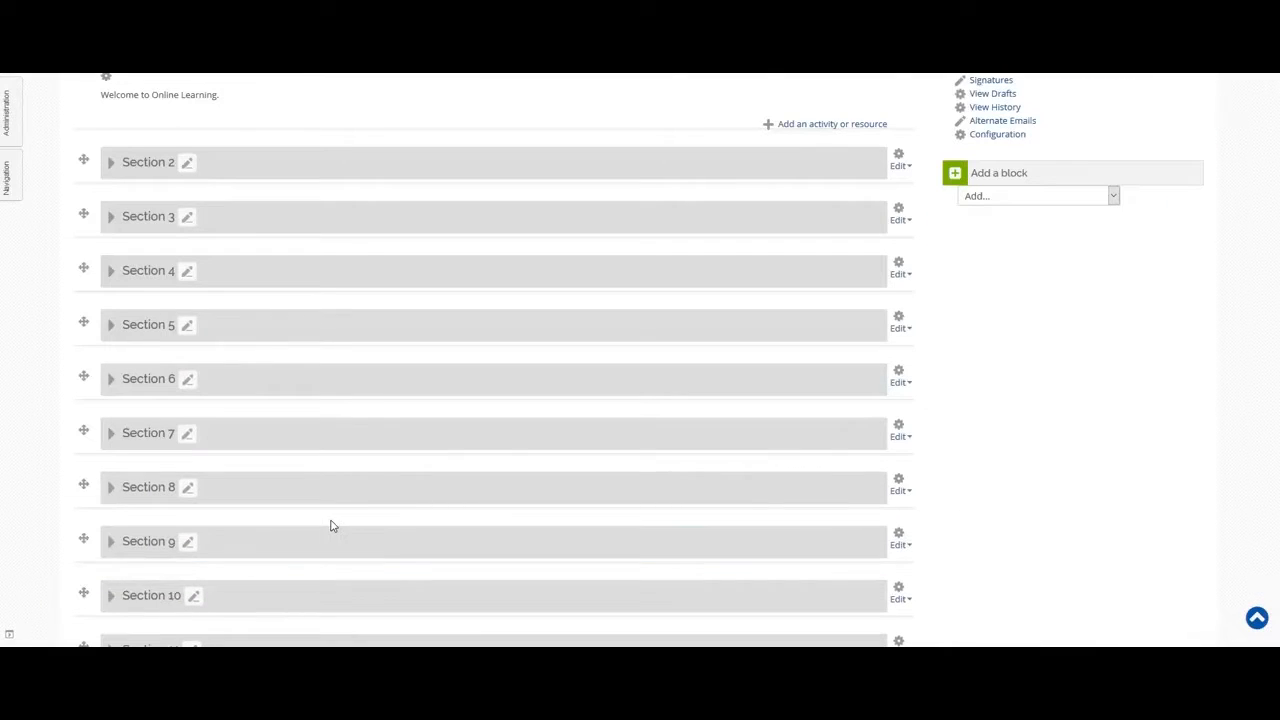
{"action": "scroll", "coordinate": [333, 526], "scroll_direction": "up", "scroll_amount": 3}
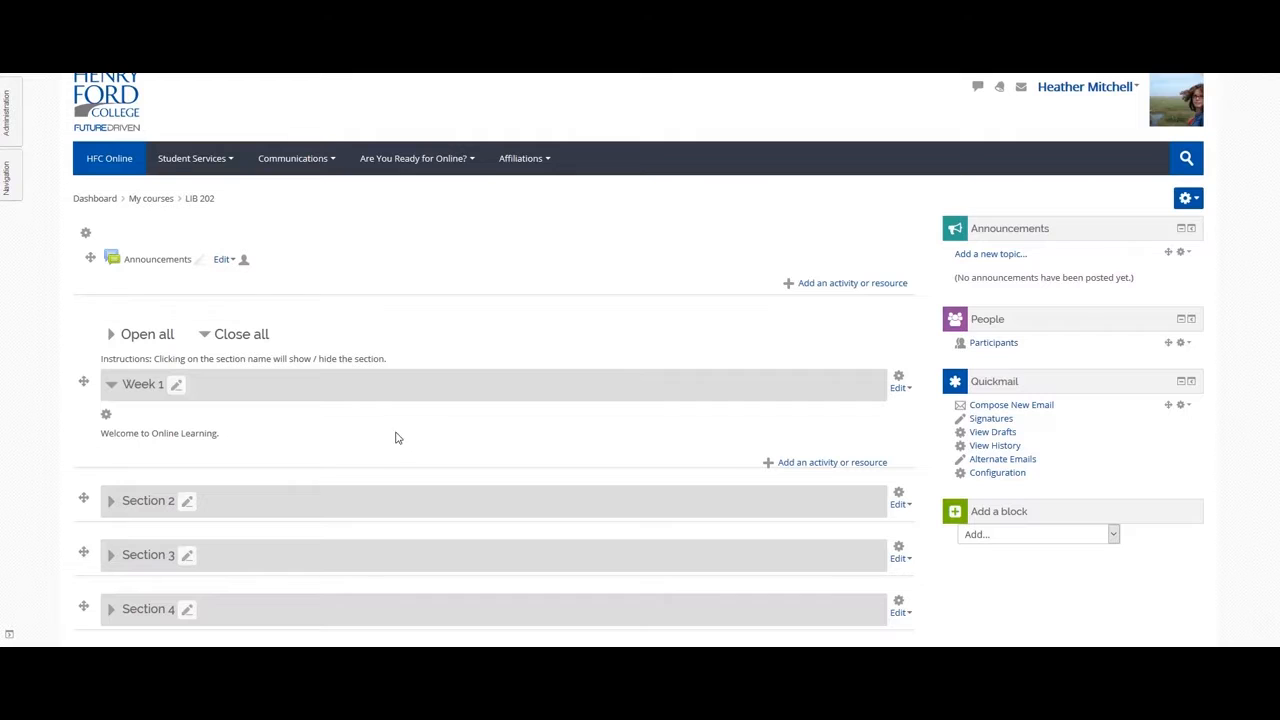
Choose the File resource type from the activity chooser for Week 1.
{"action": "left_click", "coordinate": [790, 468]}
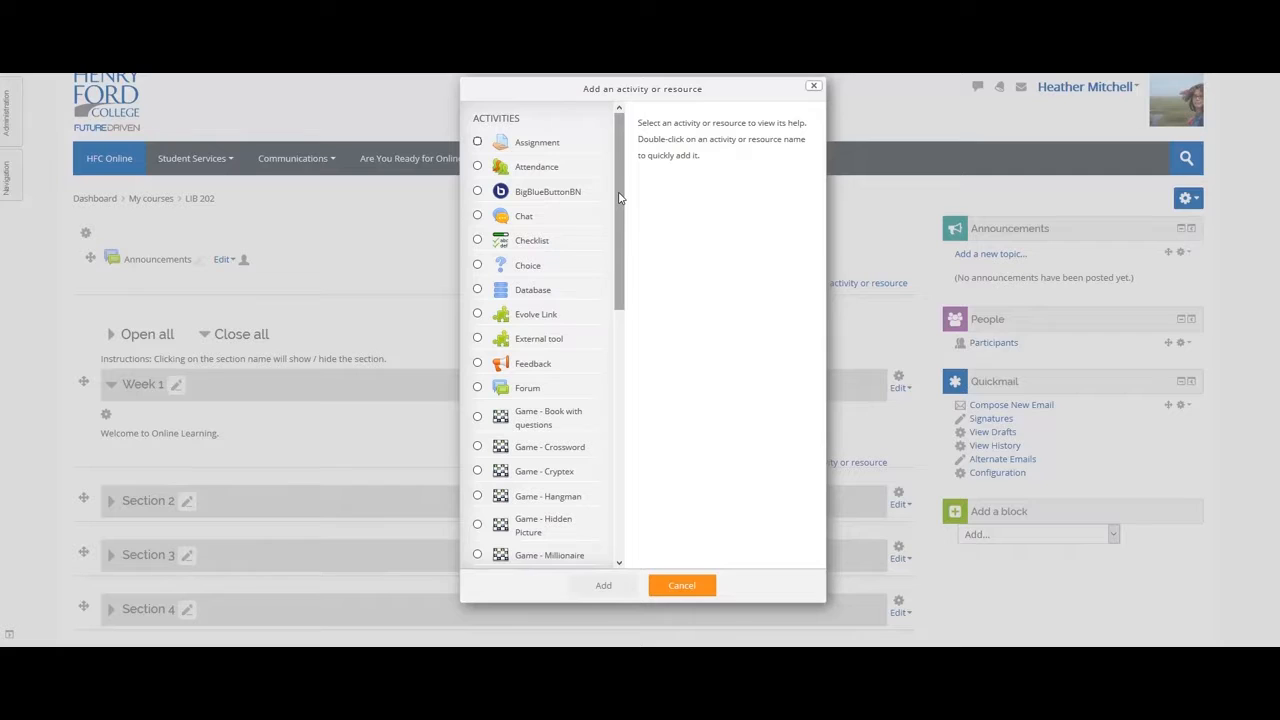
{"action": "left_click_drag", "start_coordinate": [619, 197], "coordinate": [619, 470]}
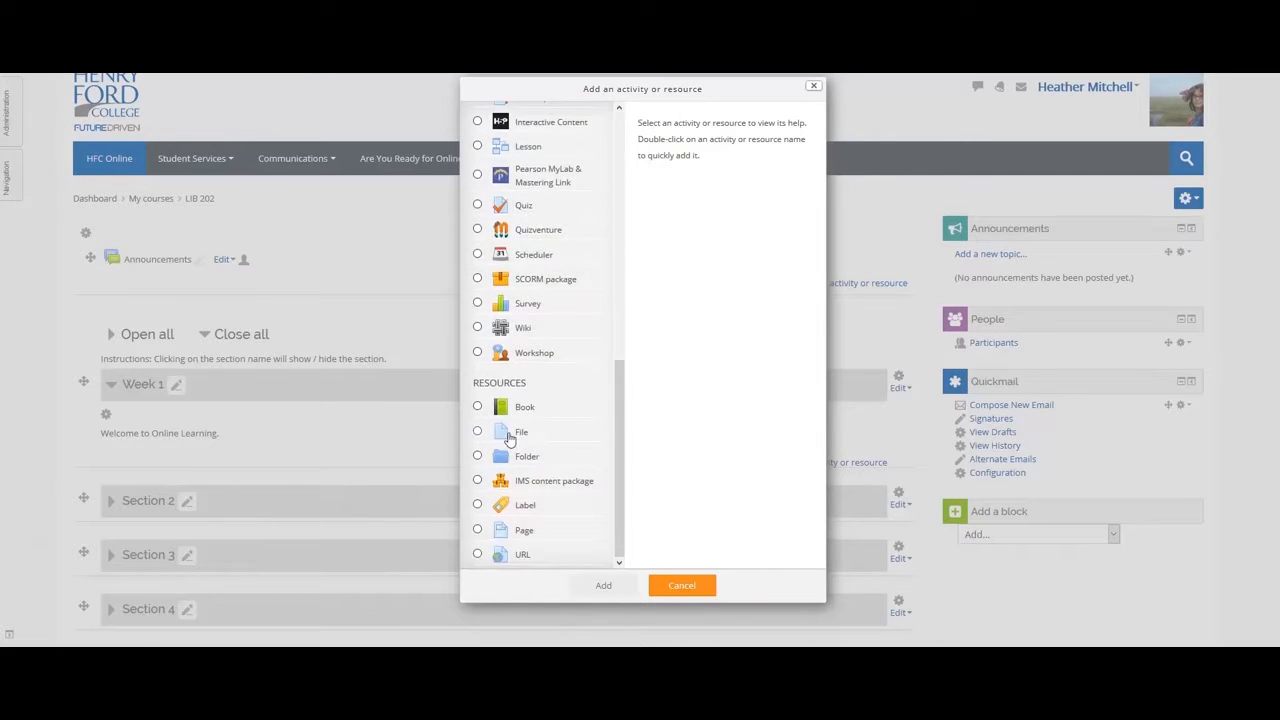
{"action": "left_click", "coordinate": [518, 432]}
{"action": "left_click", "coordinate": [592, 592]}
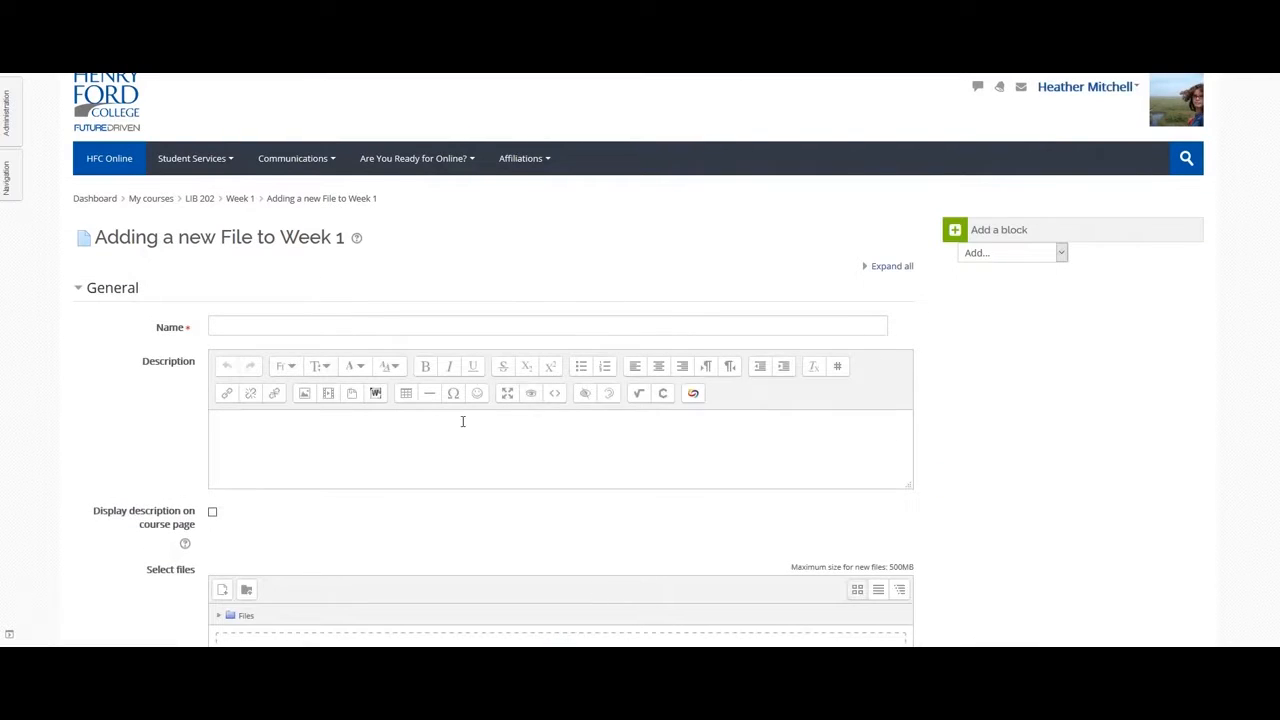
Name the new File resource 'Text'.
{"action": "left_click", "coordinate": [252, 326]}
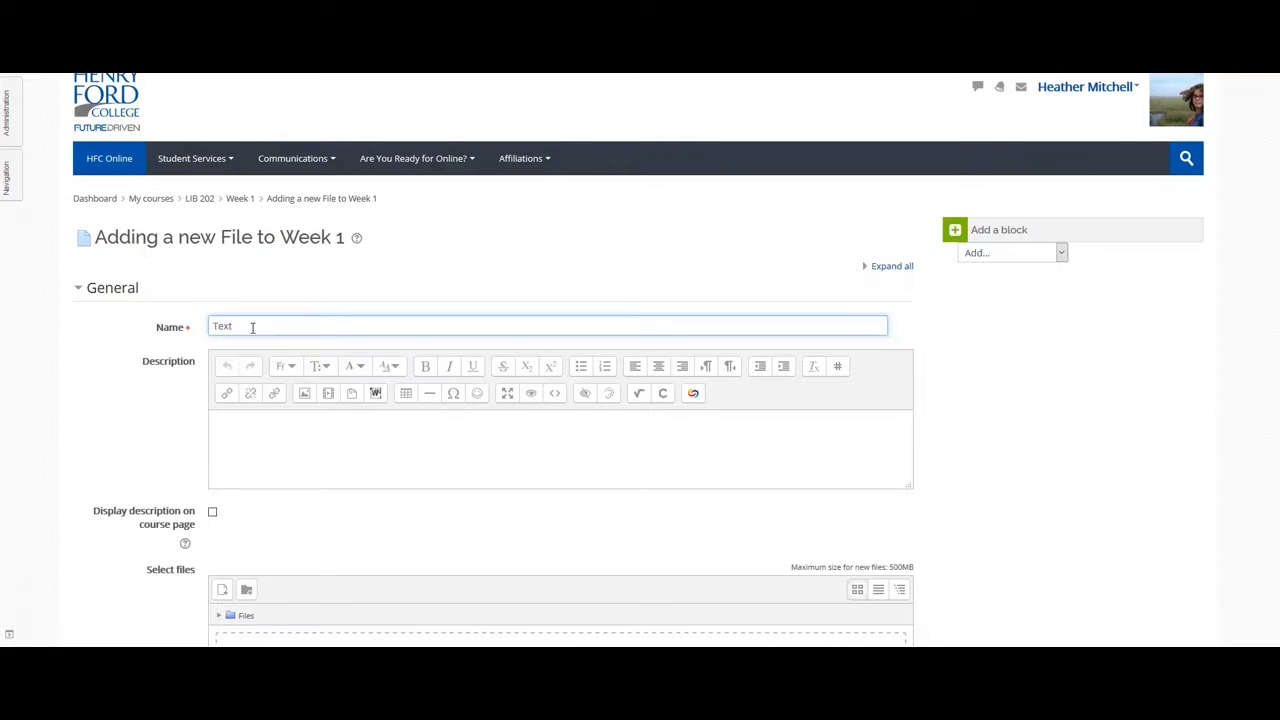
{"action": "type", "text": "Text"}
{"action": "left_click", "coordinate": [264, 441]}
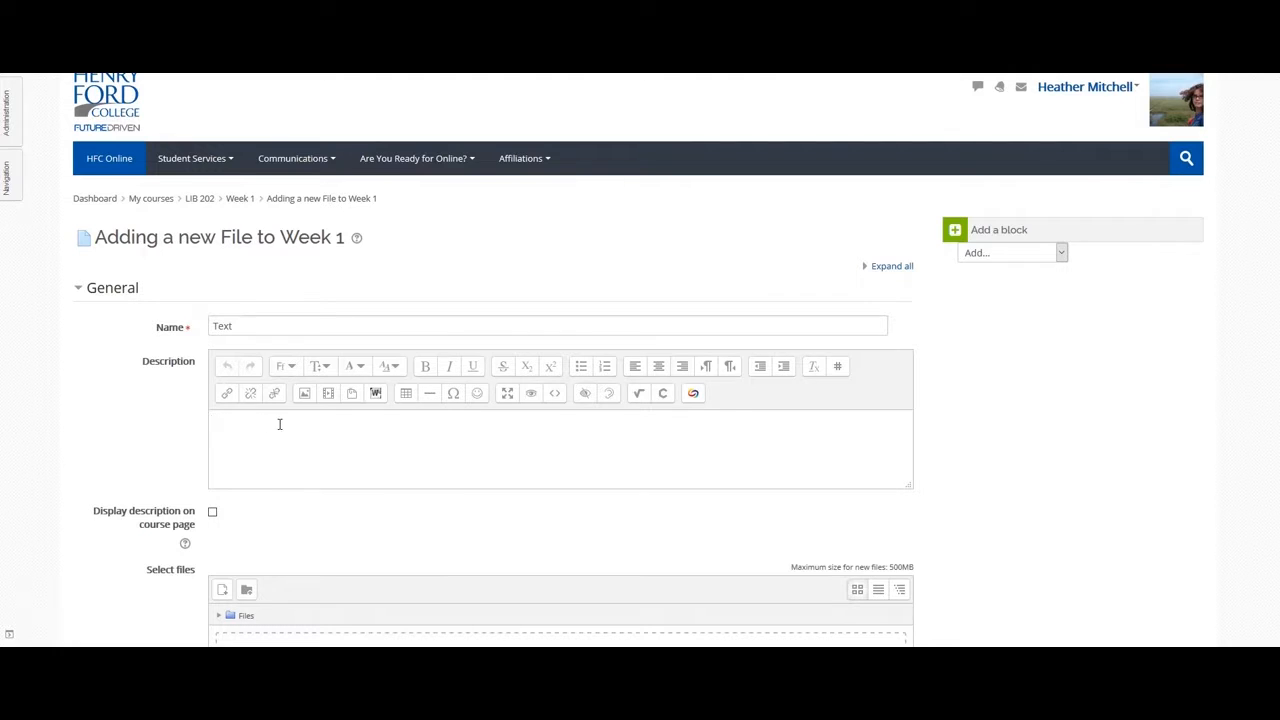
{"action": "scroll", "coordinate": [331, 424], "scroll_direction": "down", "scroll_amount": 3}
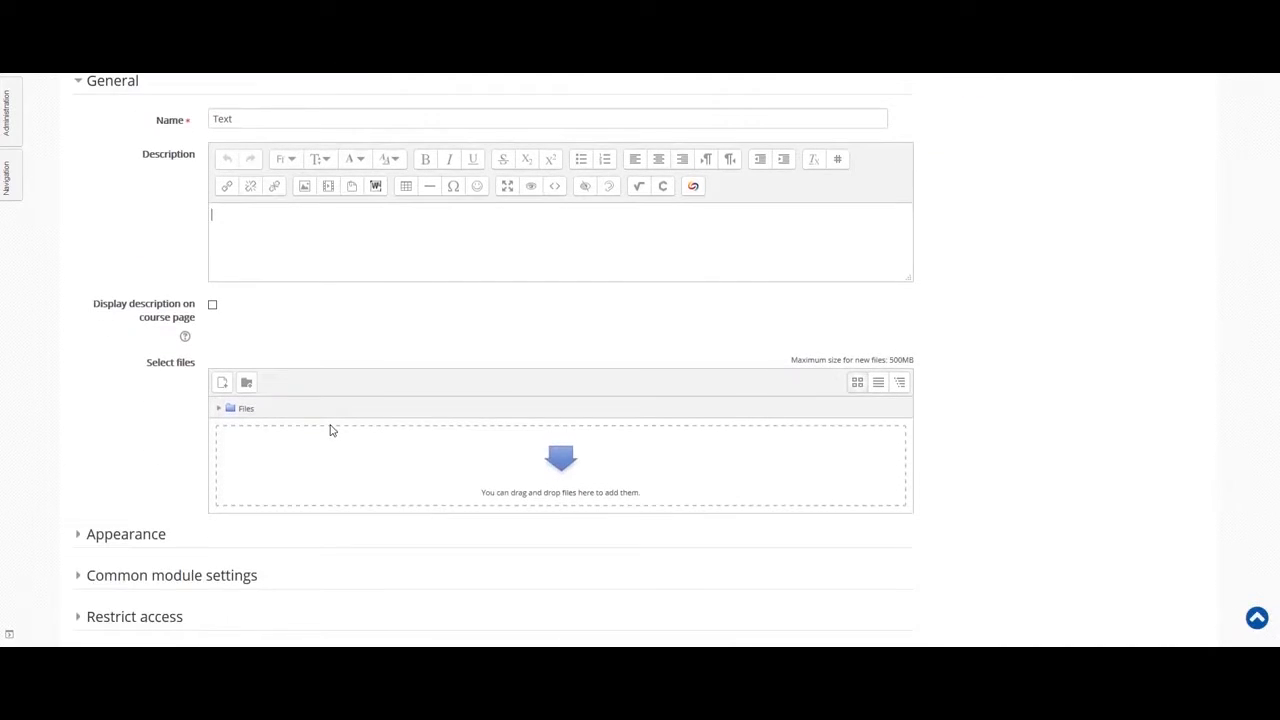
{"action": "scroll", "coordinate": [331, 430], "scroll_direction": "down", "scroll_amount": 2}
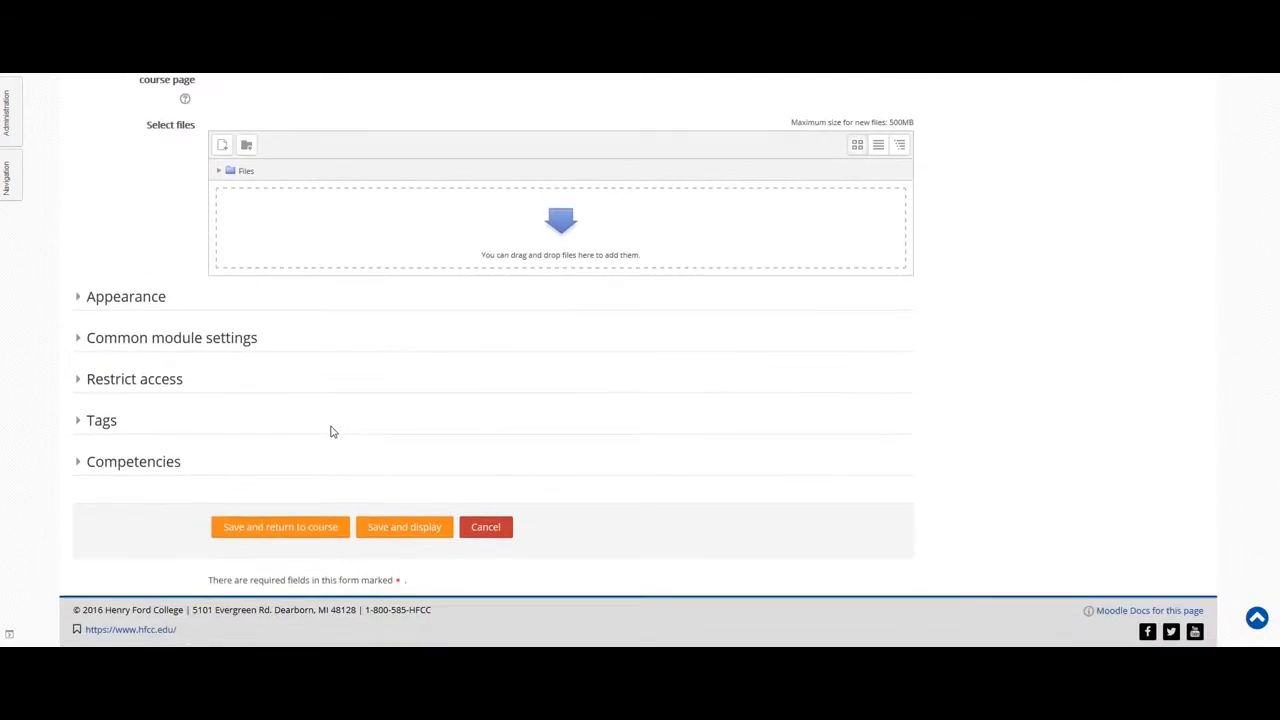
{"action": "scroll", "coordinate": [333, 432], "scroll_direction": "up", "scroll_amount": 4}
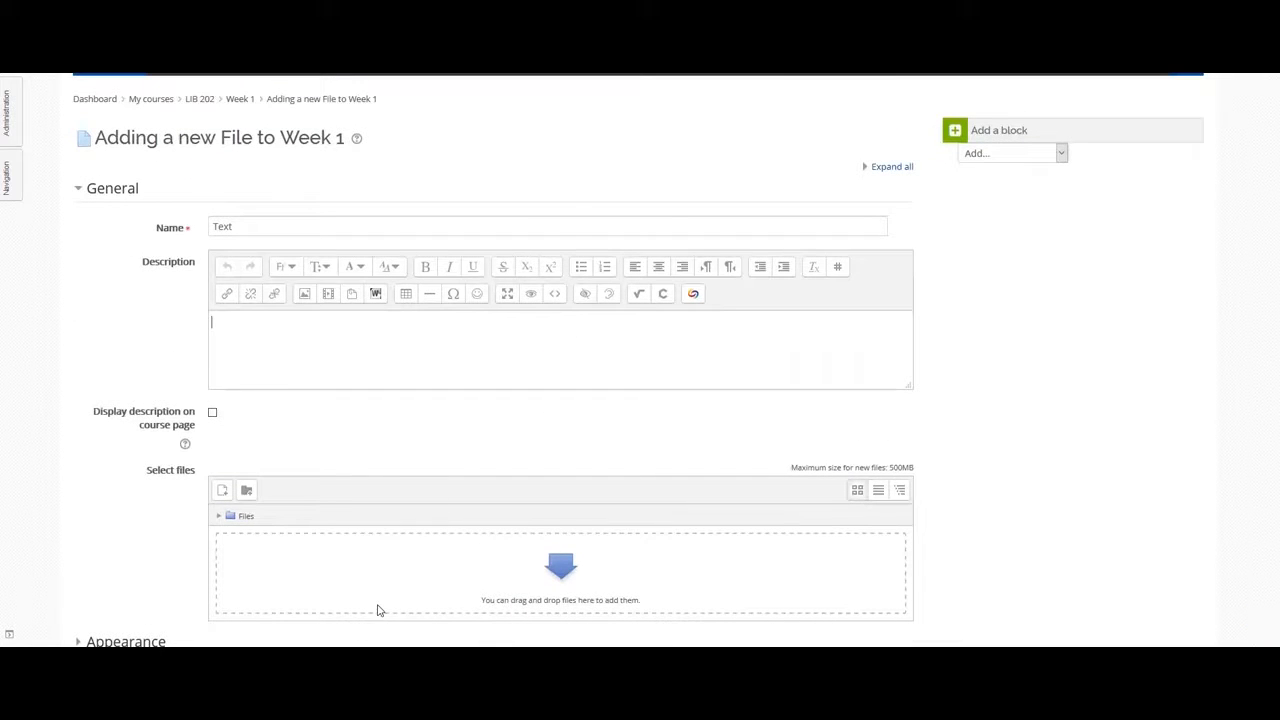
Upload script.docx from Desktop > adobe class > train the trainer > assign 1.
{"action": "left_click", "coordinate": [360, 566]}
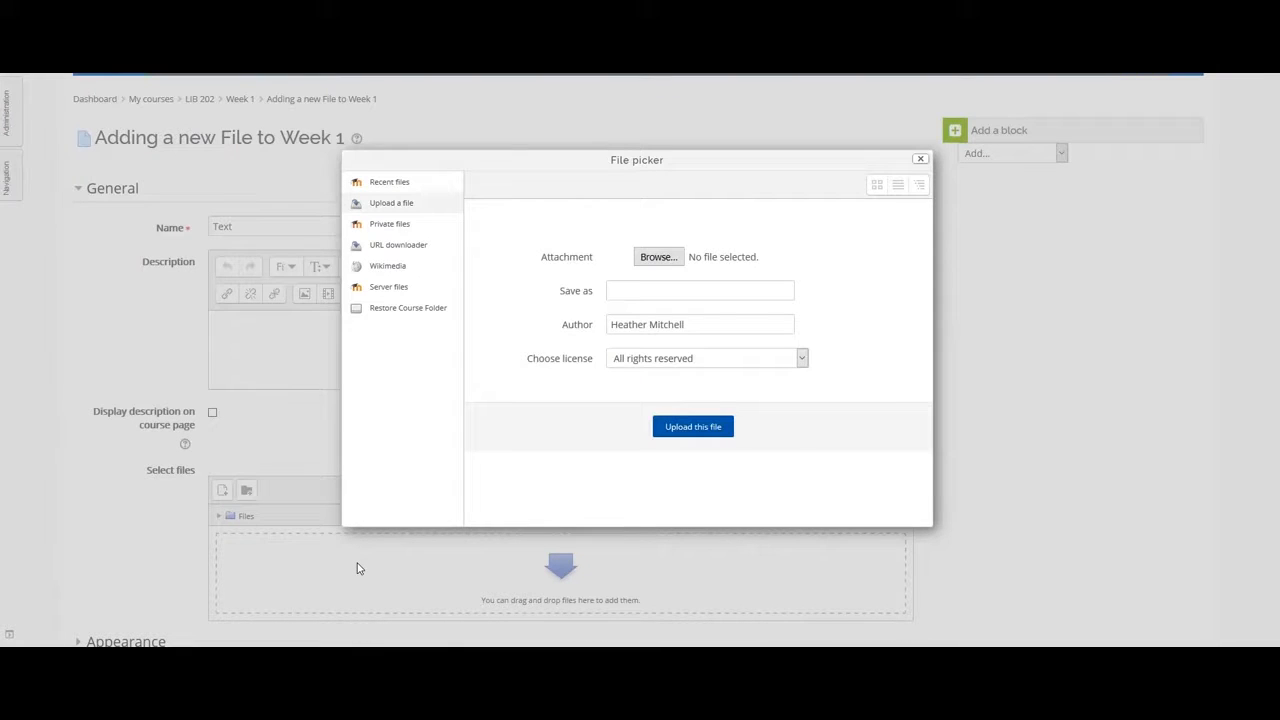
{"action": "left_click", "coordinate": [652, 259]}
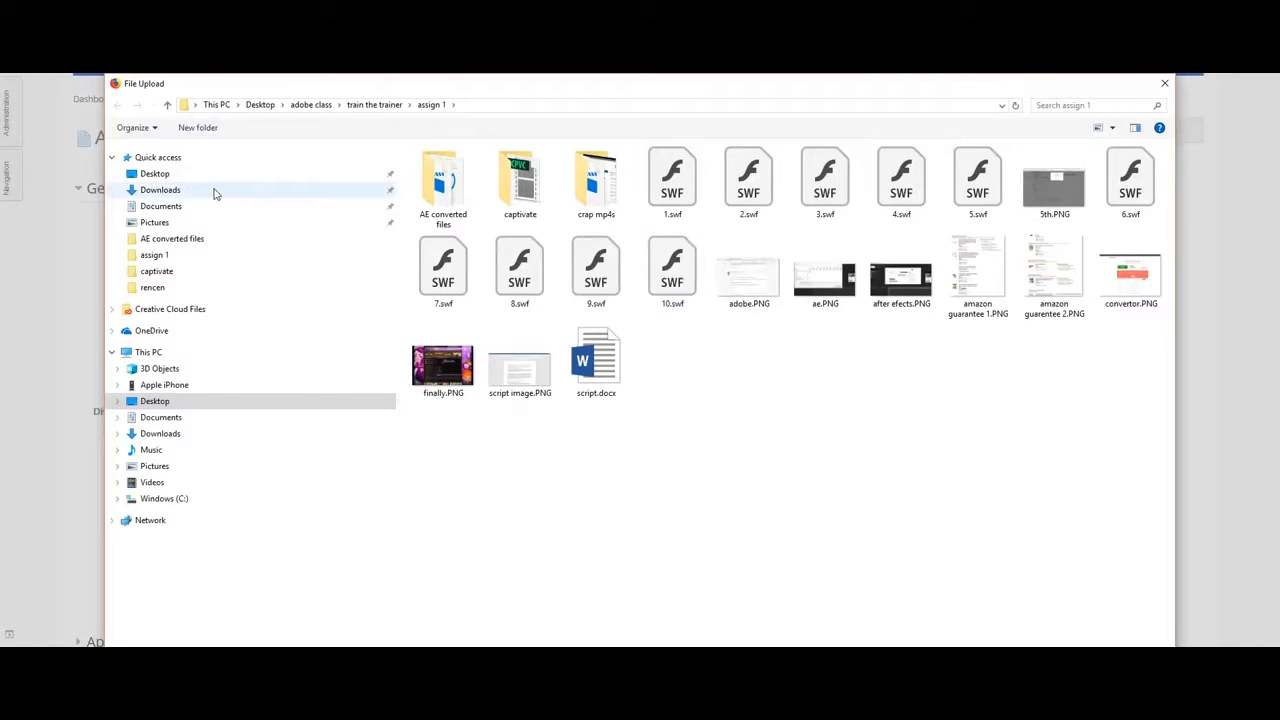
{"action": "left_click", "coordinate": [160, 175]}
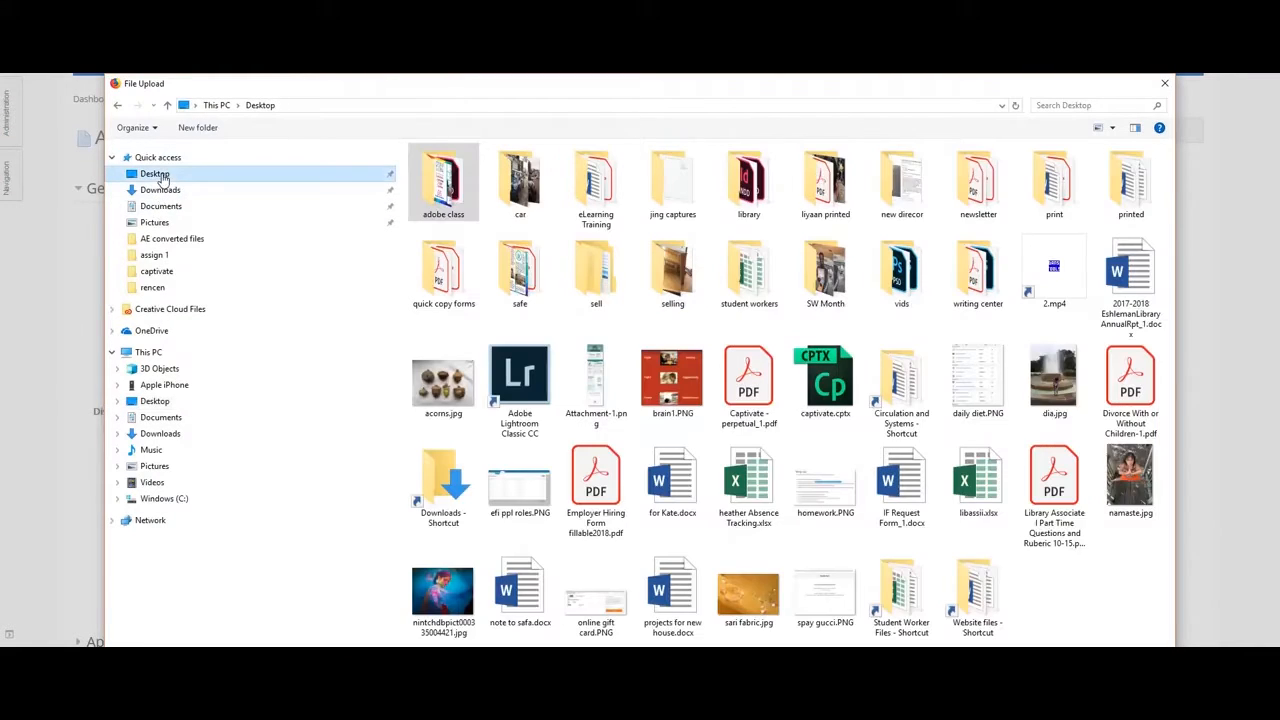
{"action": "double_click", "coordinate": [447, 195]}
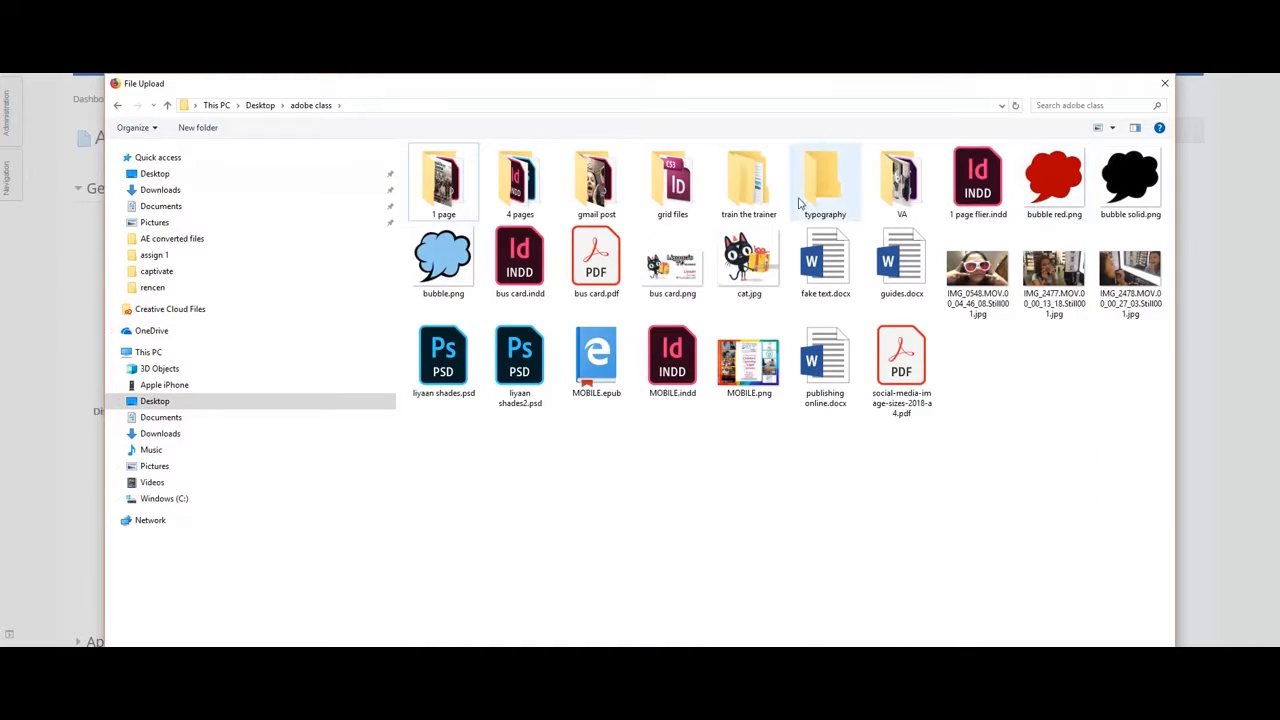
{"action": "double_click", "coordinate": [755, 189]}
{"action": "double_click", "coordinate": [474, 174]}
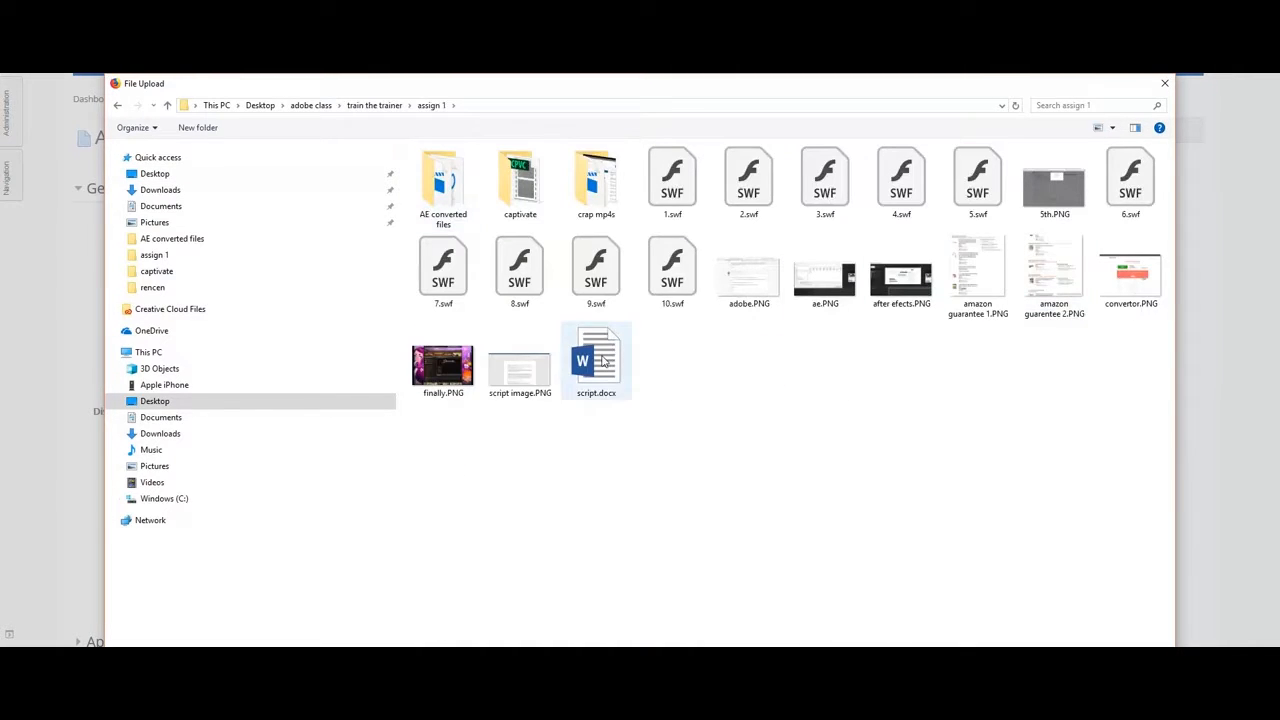
{"action": "double_click", "coordinate": [598, 362]}
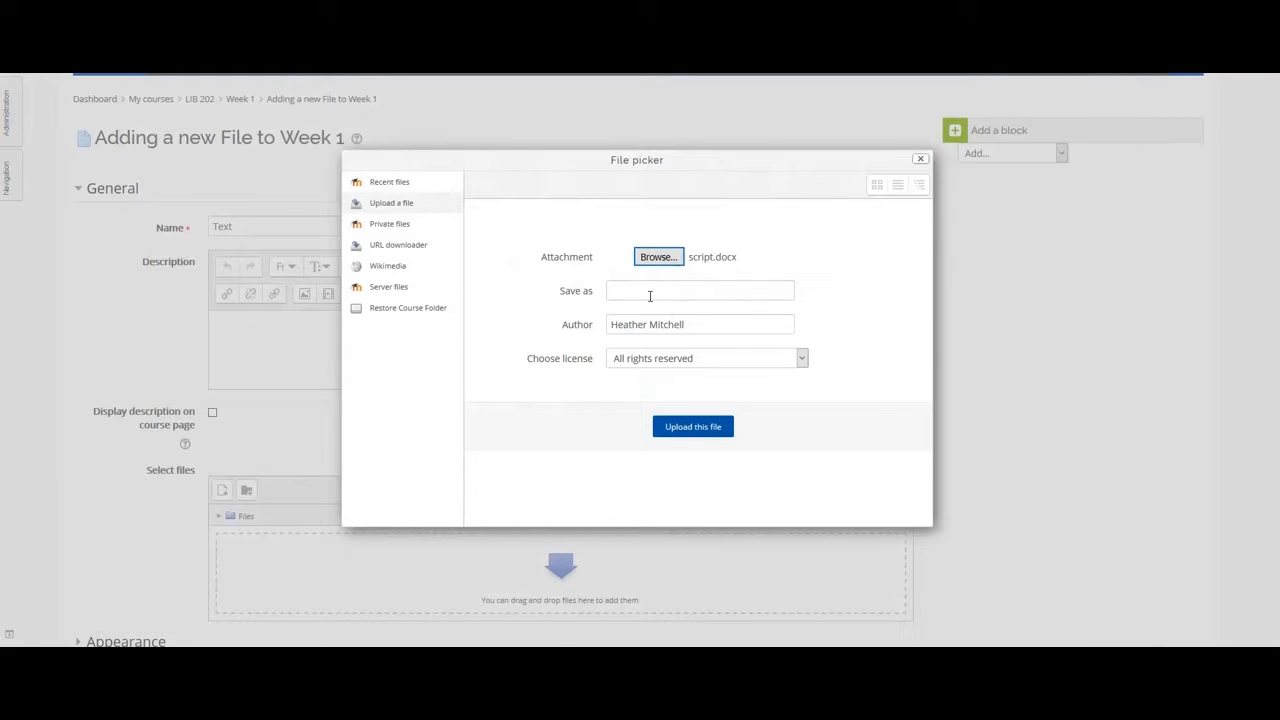
{"action": "left_click", "coordinate": [676, 430]}
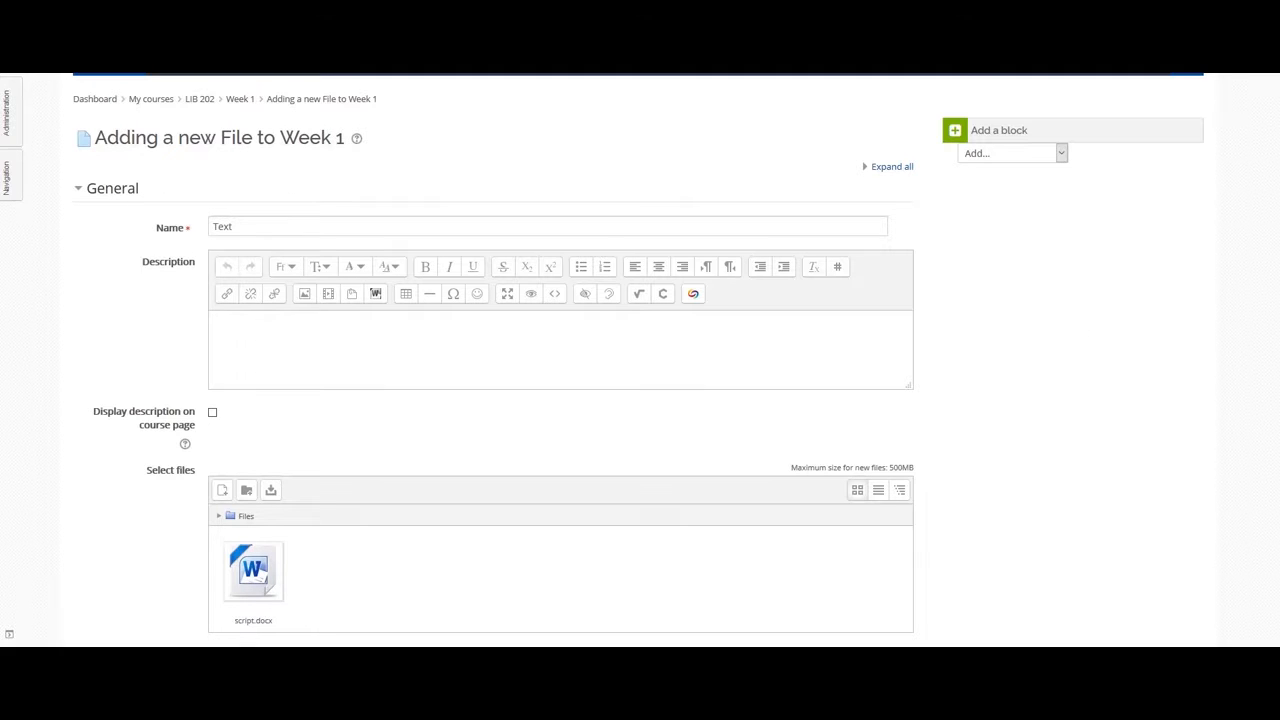
Scroll through the Week 1 file form to review the name and attached script.docx.
{"action": "scroll", "coordinate": [1148, 250], "scroll_direction": "down", "scroll_amount": 5}
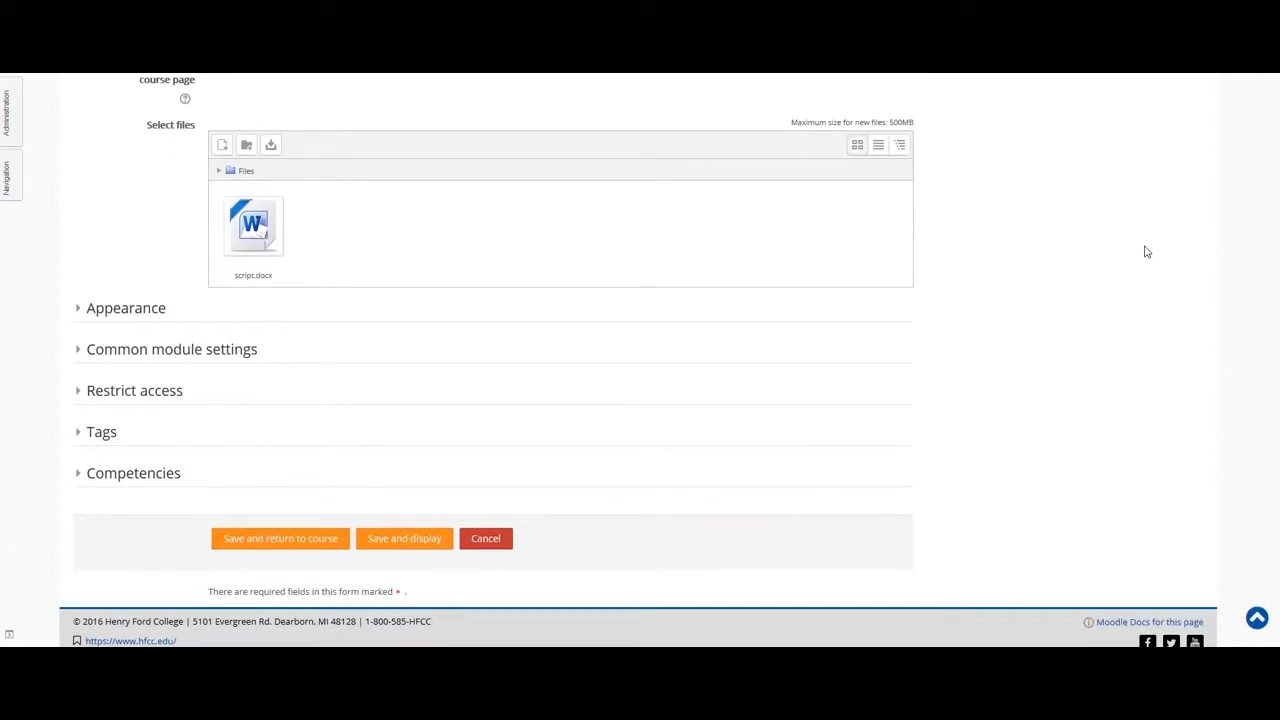
{"action": "scroll", "coordinate": [1143, 252], "scroll_direction": "up", "scroll_amount": 5}
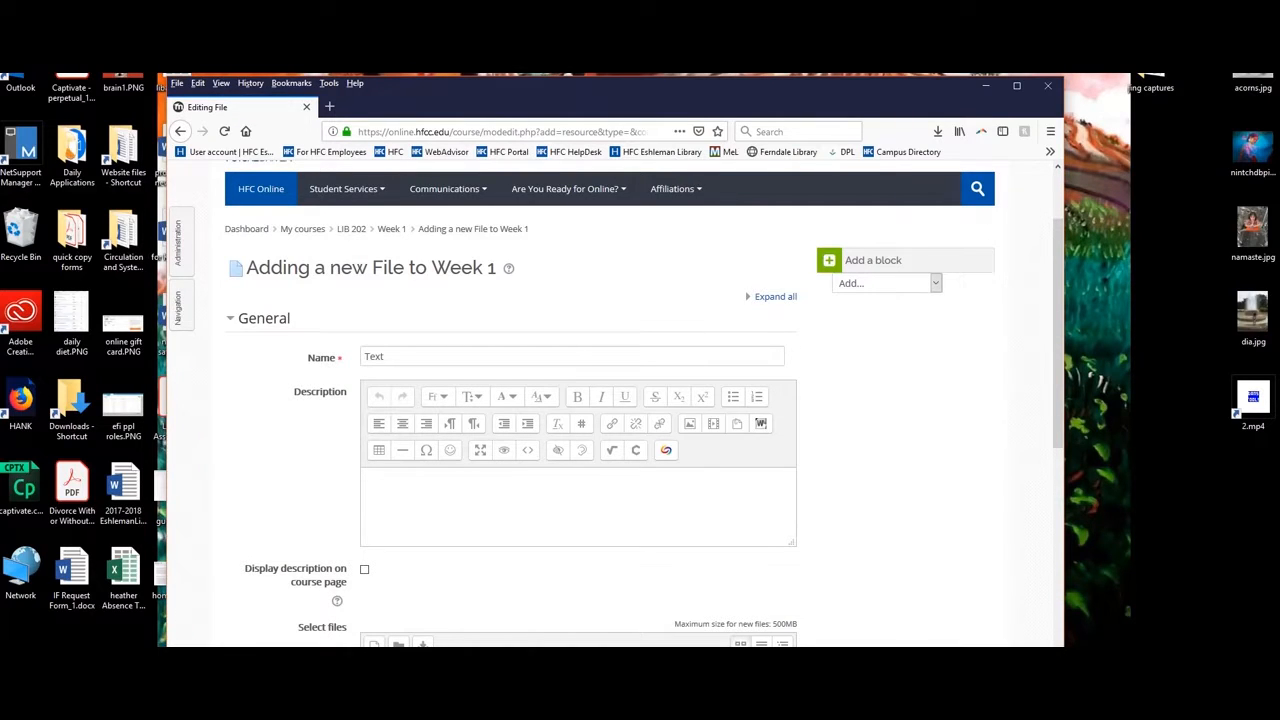
Open adobe class > train the trainer > assign 1 in File Explorer, select script.docx, and place the window beside the browser.
{"action": "left_click_drag", "start_coordinate": [831, 243], "coordinate": [1133, 243]}
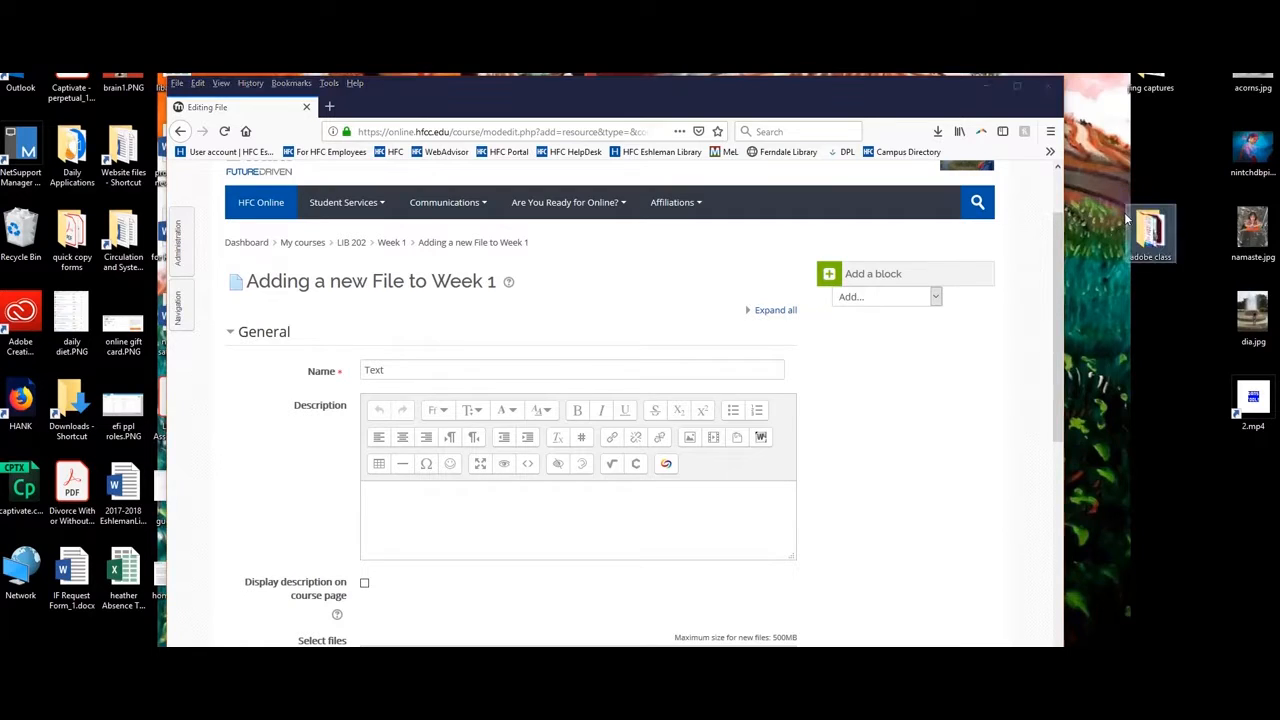
{"action": "double_click", "coordinate": [1148, 235]}
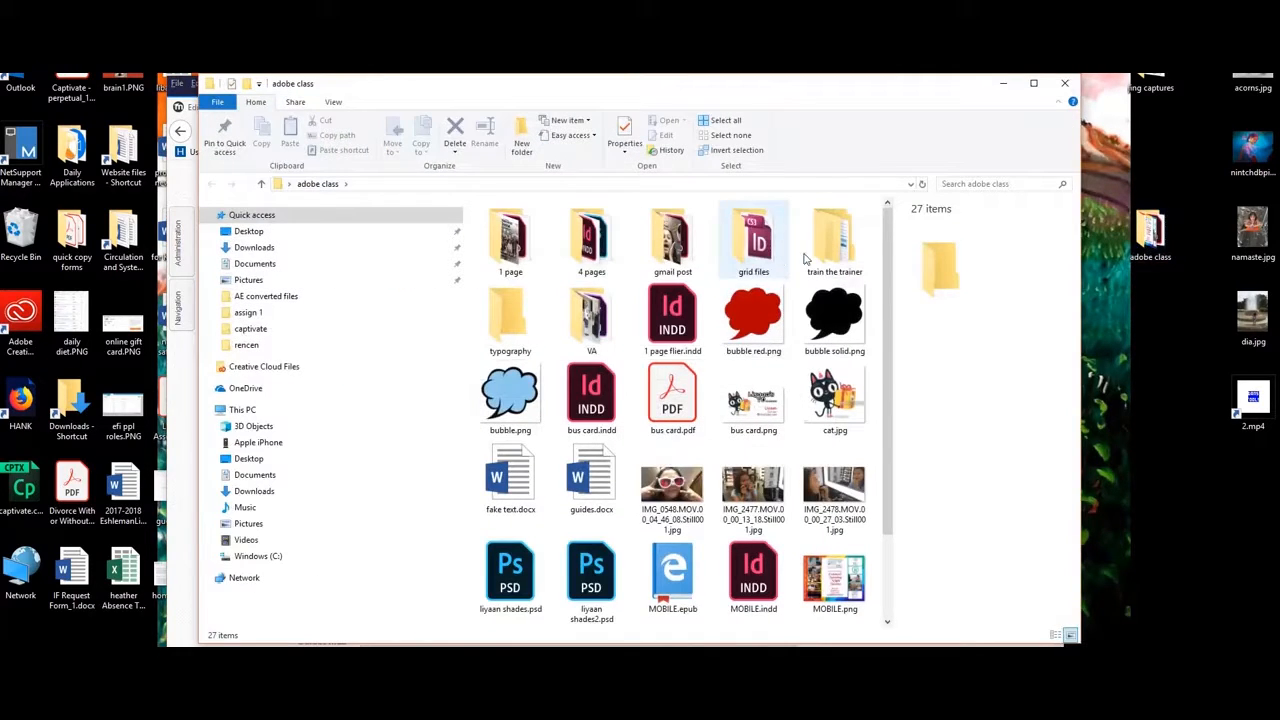
{"action": "left_click", "coordinate": [827, 256]}
{"action": "double_click", "coordinate": [827, 256]}
{"action": "double_click", "coordinate": [523, 232]}
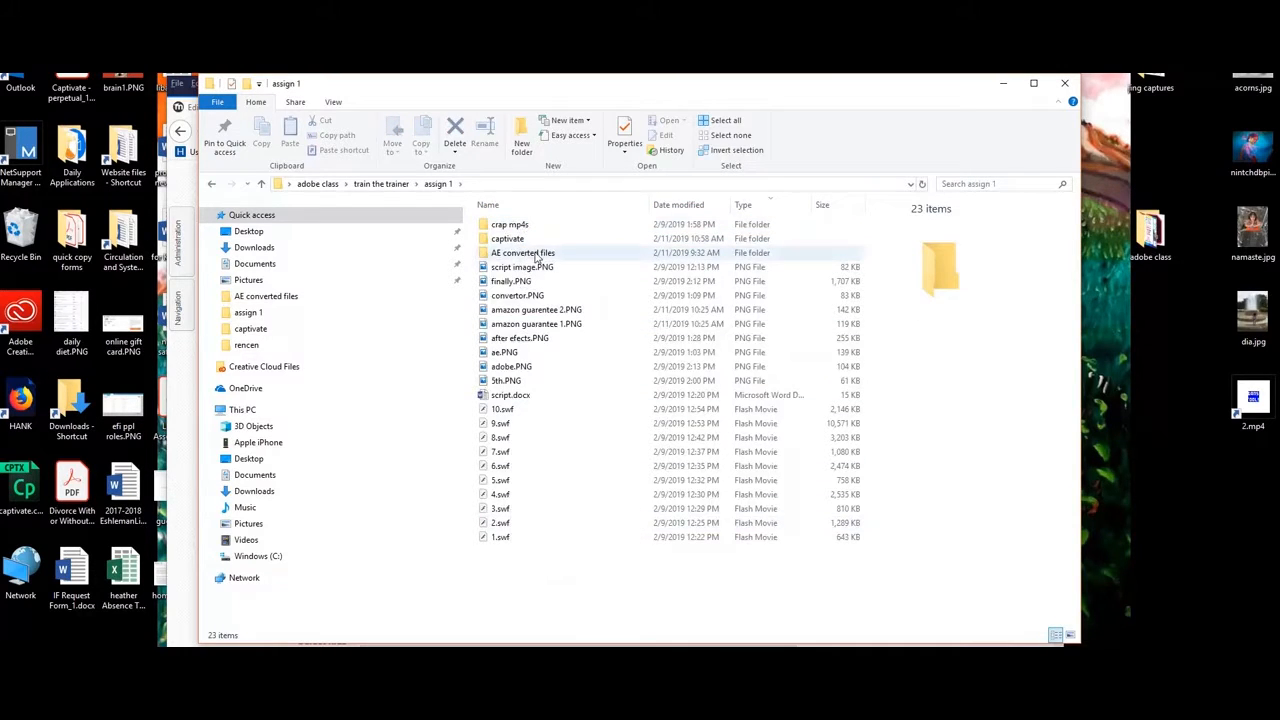
{"action": "left_click", "coordinate": [509, 396]}
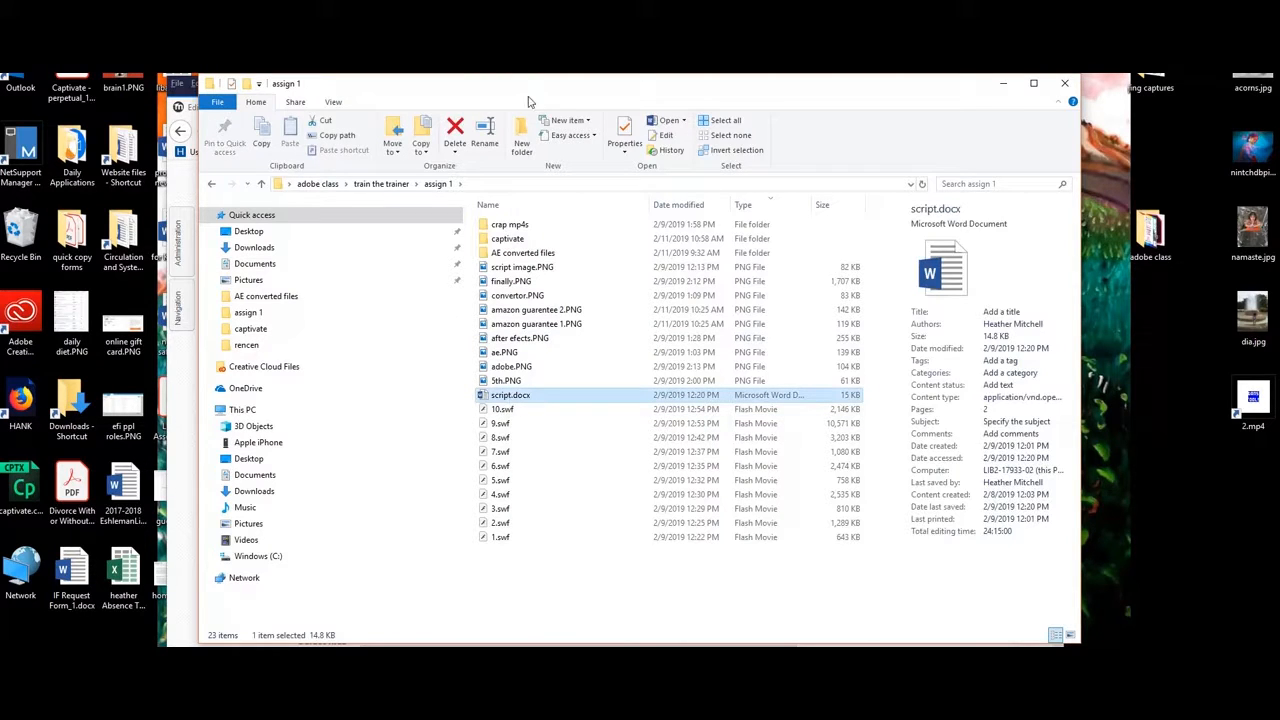
{"action": "left_click_drag", "start_coordinate": [560, 91], "coordinate": [752, 82]}
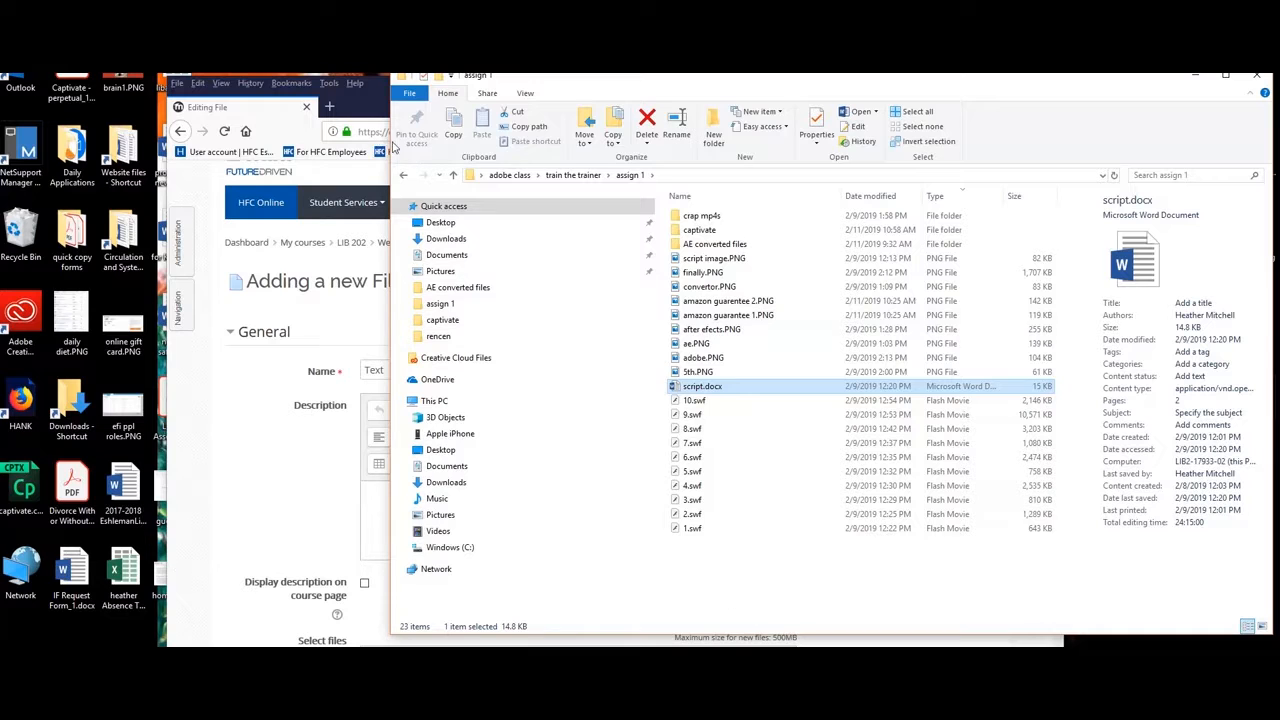
{"action": "left_click_drag", "start_coordinate": [388, 143], "coordinate": [1110, 176]}
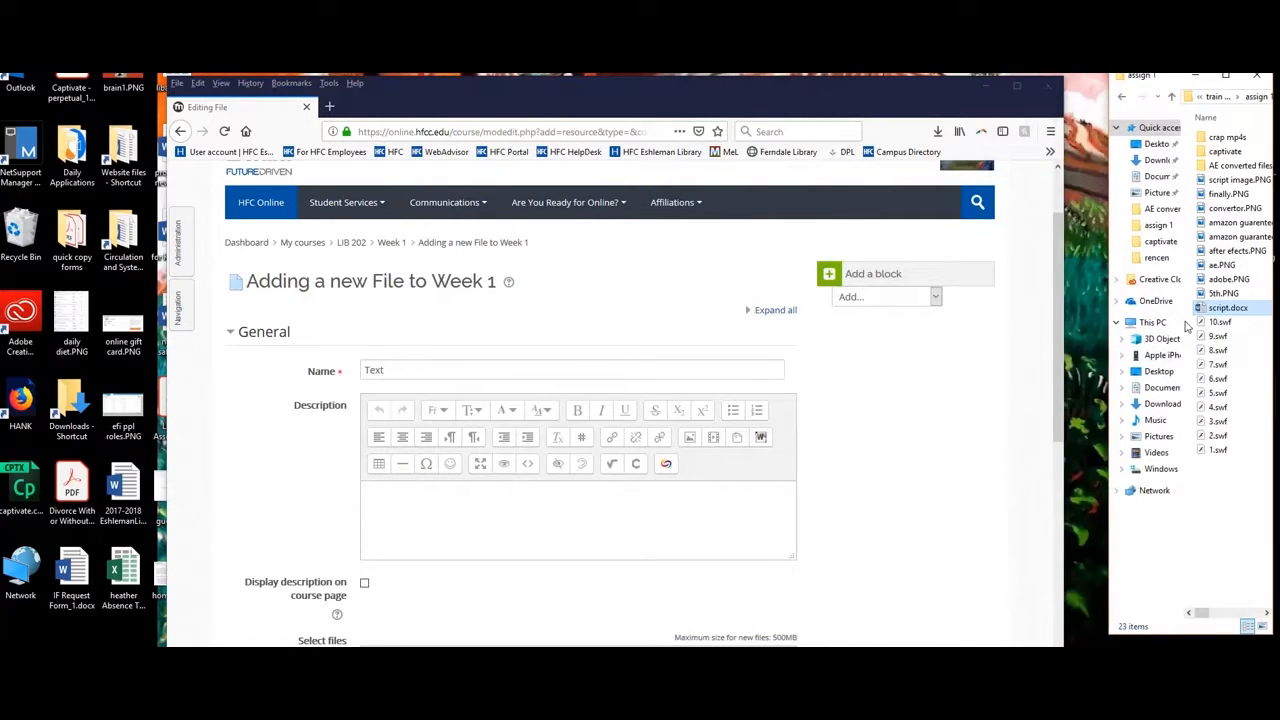
Drop script.docx into the Description editor to fill it with its introductory text, then maximize Firefox.
{"action": "left_click_drag", "start_coordinate": [1207, 313], "coordinate": [592, 542]}
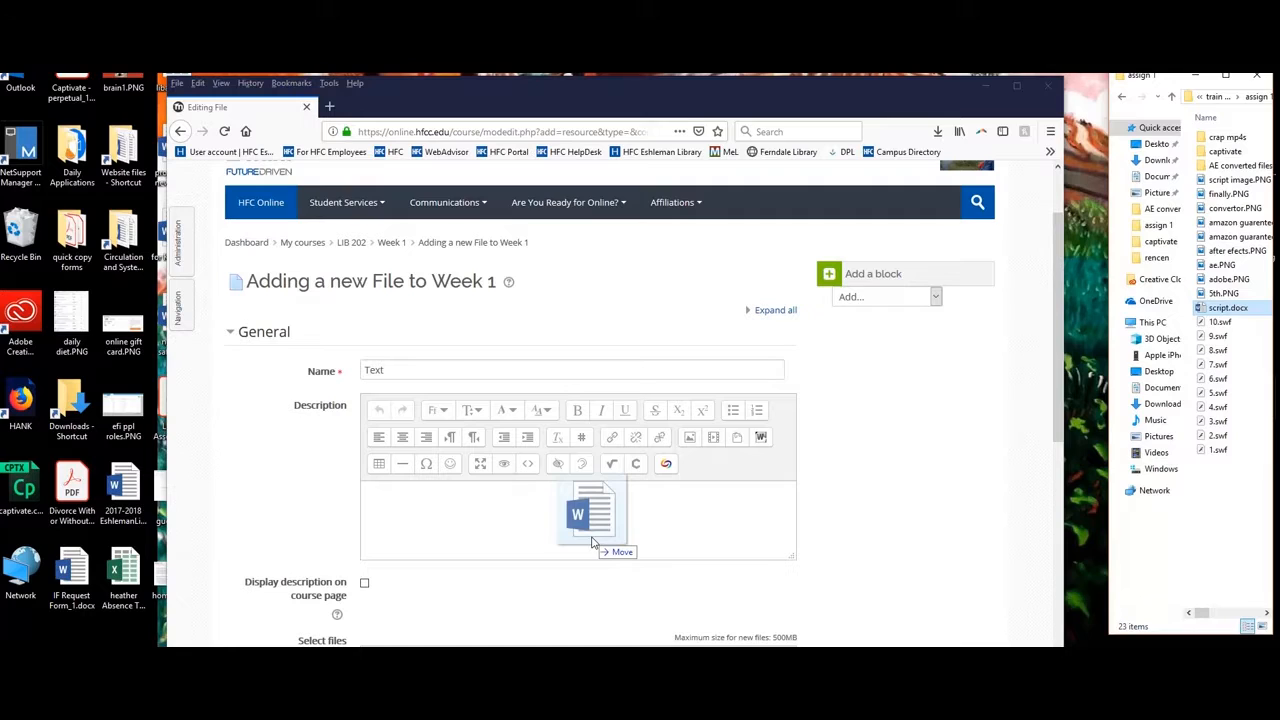
{"action": "left_click_drag", "start_coordinate": [592, 542], "coordinate": [571, 514]}
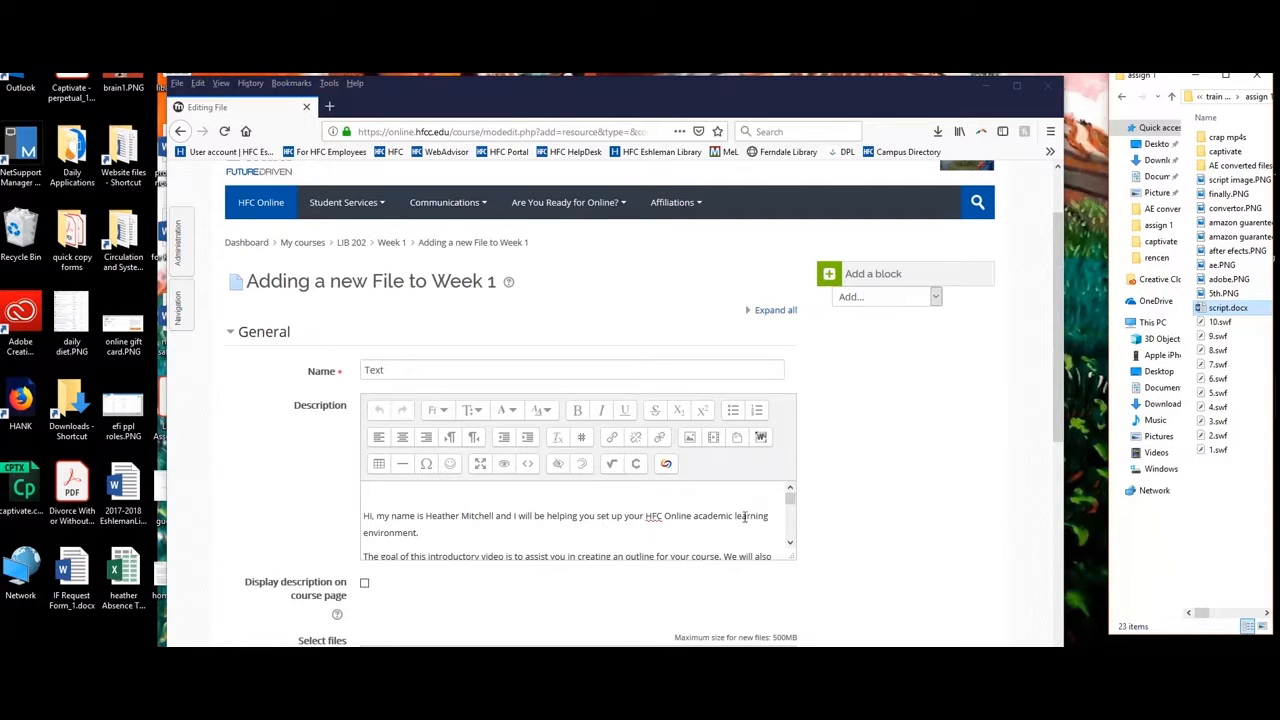
{"action": "left_click", "coordinate": [1016, 85]}
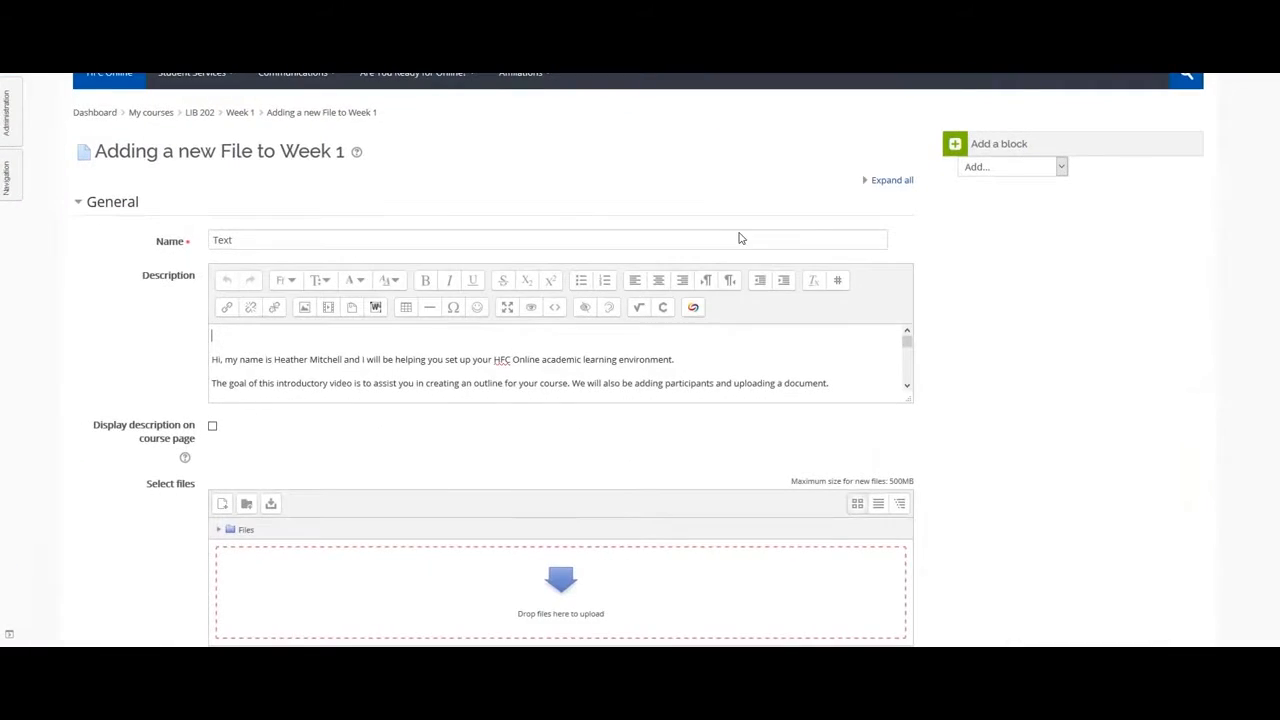
Save the Text resource, return to LIB 202, and open the Text resource's edit options.
{"action": "scroll", "coordinate": [529, 451], "scroll_direction": "down", "scroll_amount": 4}
{"action": "left_click", "coordinate": [267, 559]}
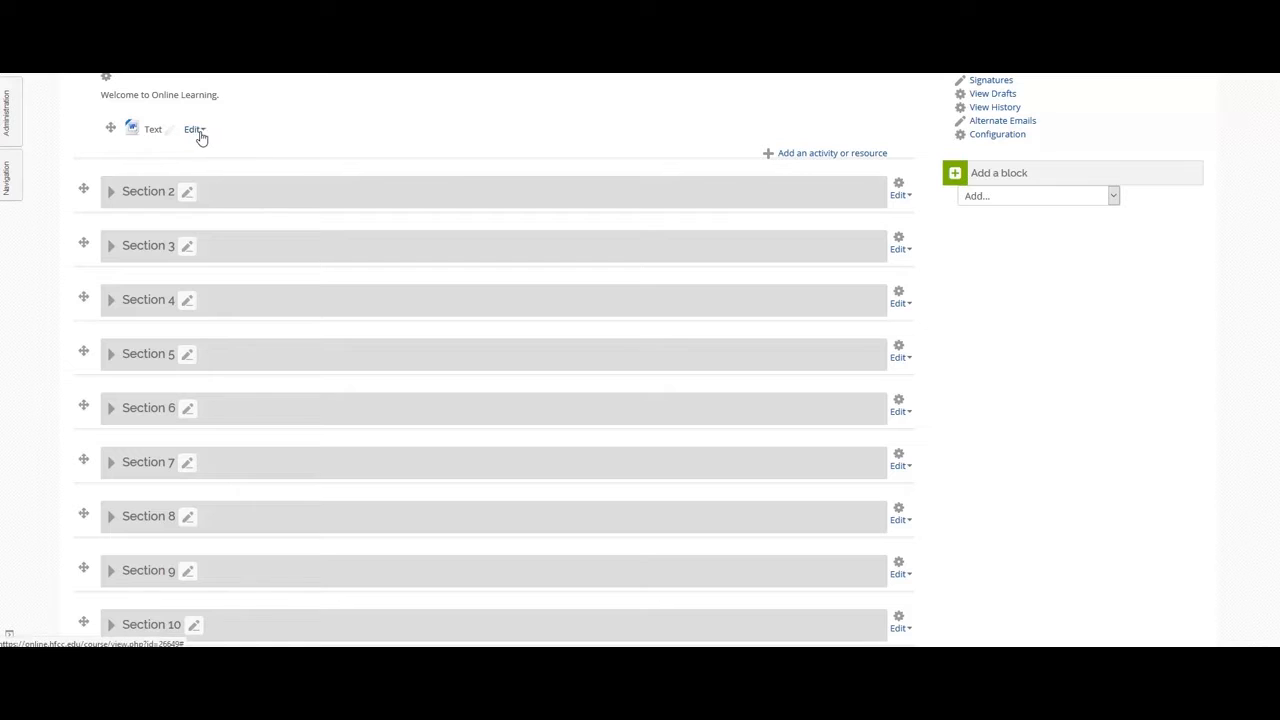
{"action": "left_click", "coordinate": [200, 136]}
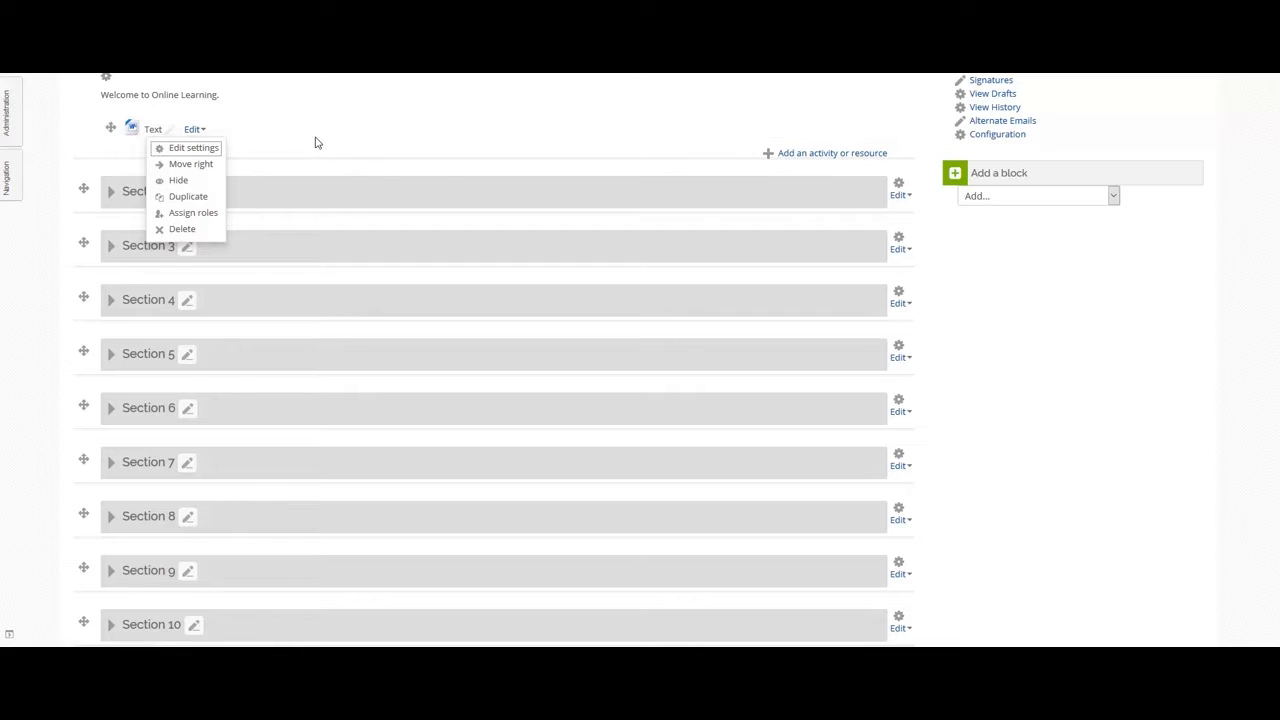
{"action": "scroll", "coordinate": [316, 145], "scroll_direction": "up", "scroll_amount": 3}
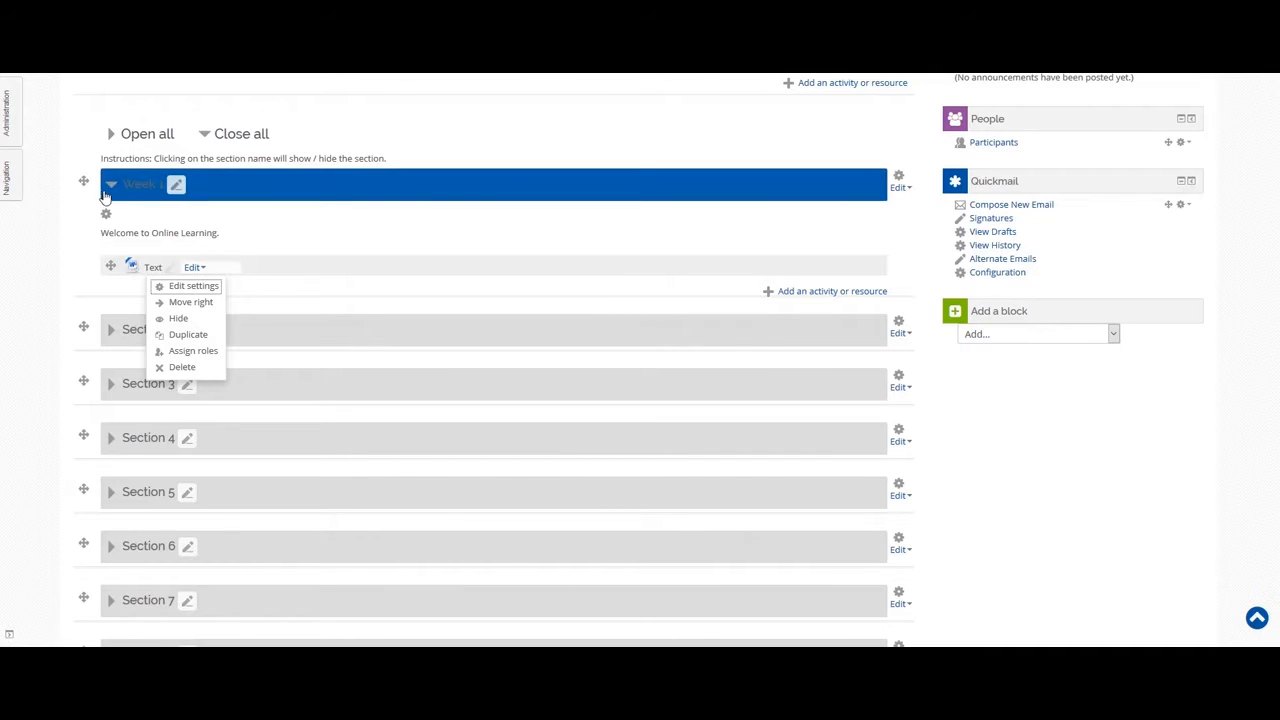
Collapse Week 1, check the empty Section 2, and open Section 2's Edit dropdown.
{"action": "left_click", "coordinate": [111, 186]}
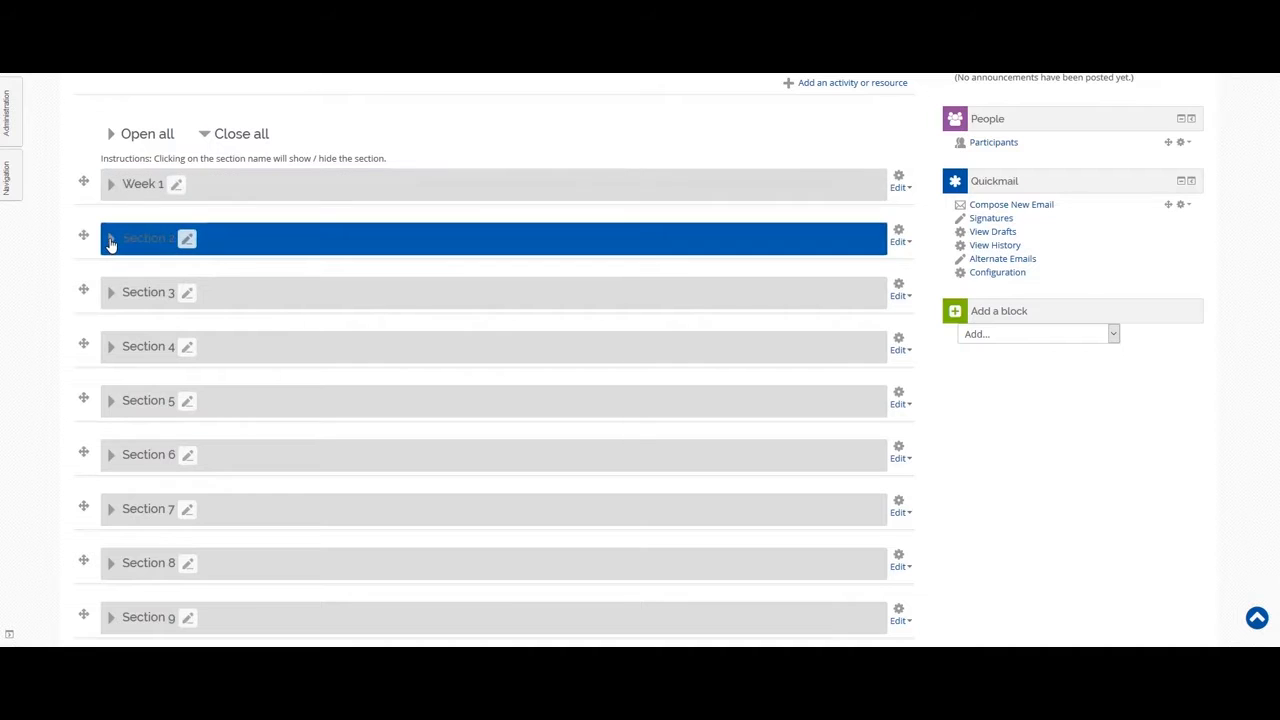
{"action": "left_click", "coordinate": [110, 242]}
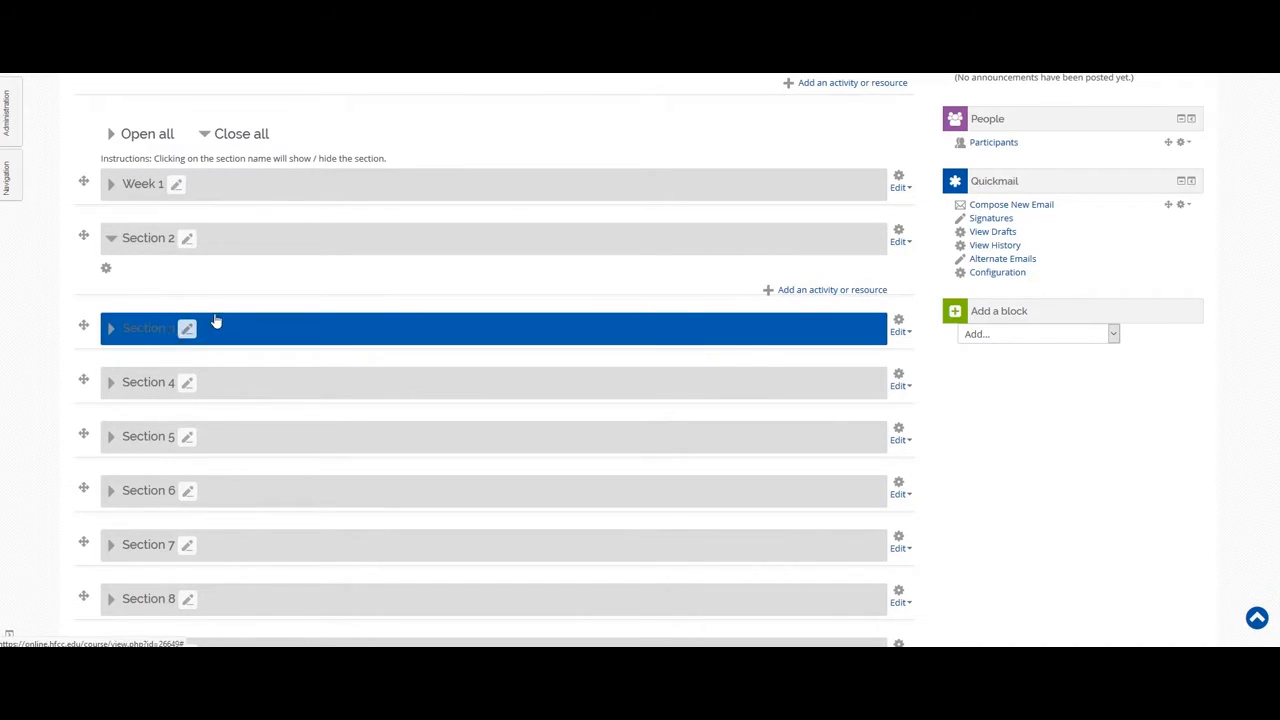
{"action": "left_click", "coordinate": [112, 243]}
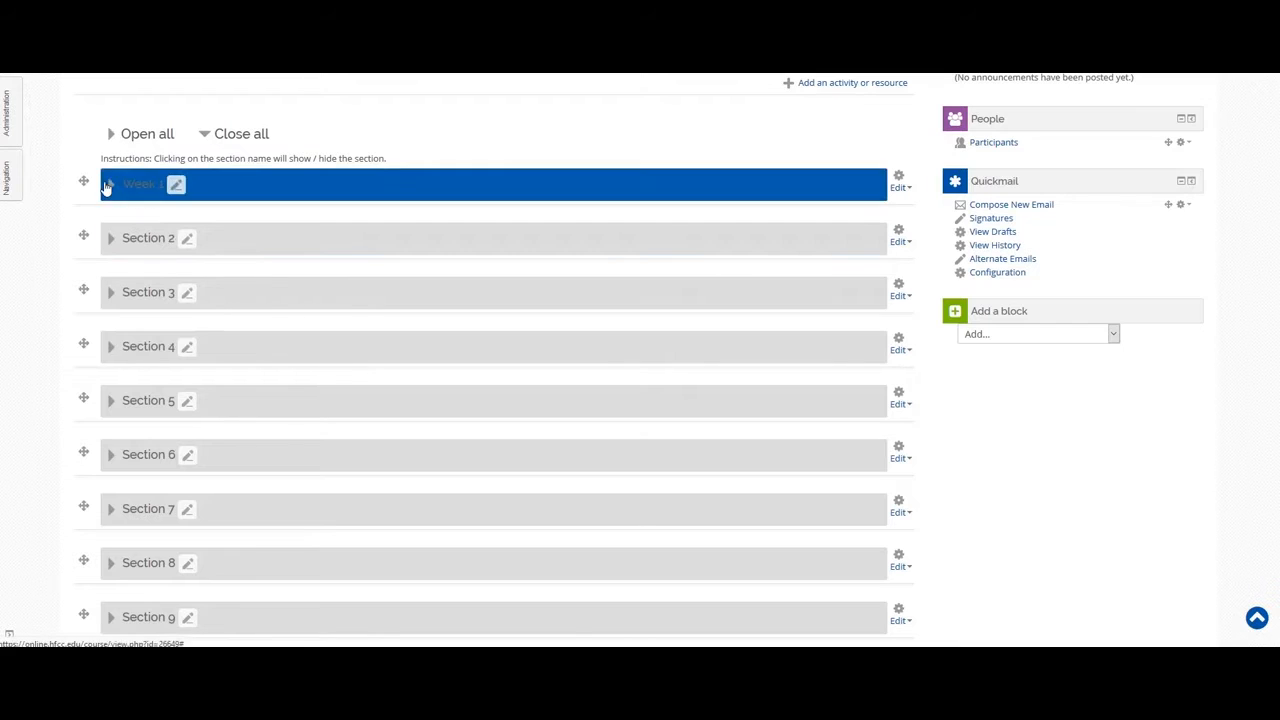
{"action": "left_click", "coordinate": [909, 244]}
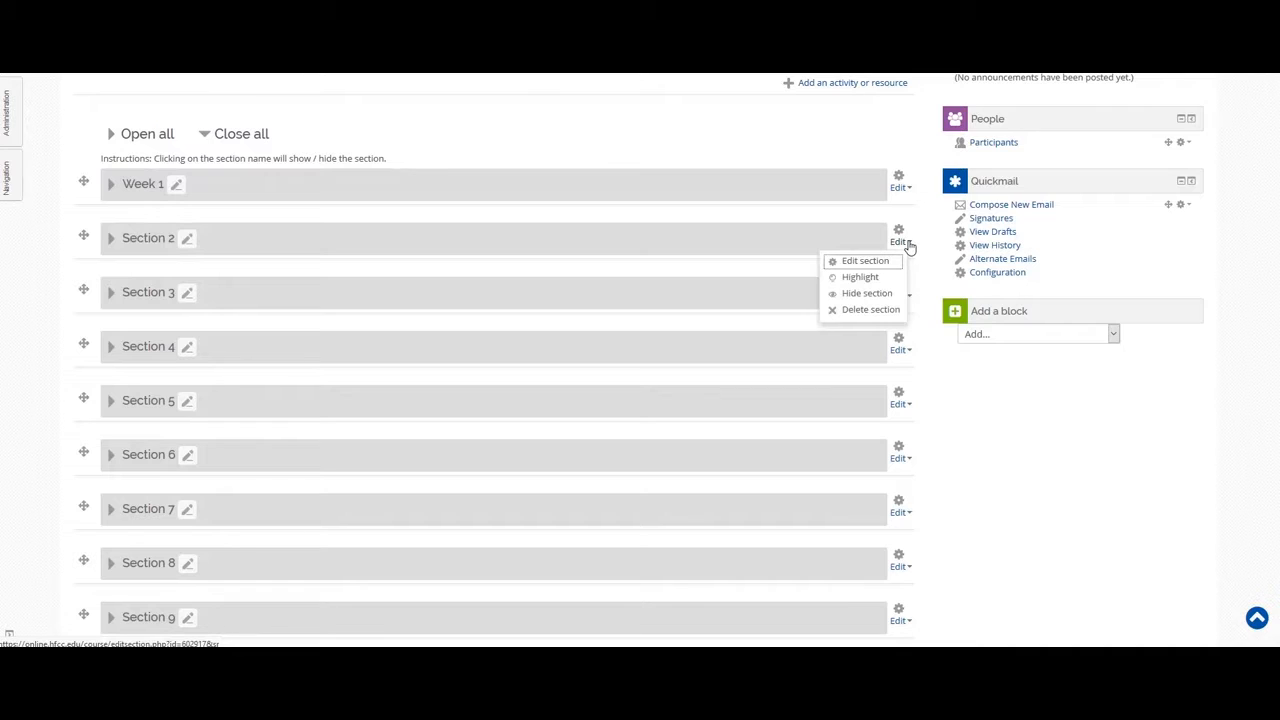
Hide Section 2 and Section 3 from students using each section's Edit menu.
{"action": "left_click", "coordinate": [867, 294]}
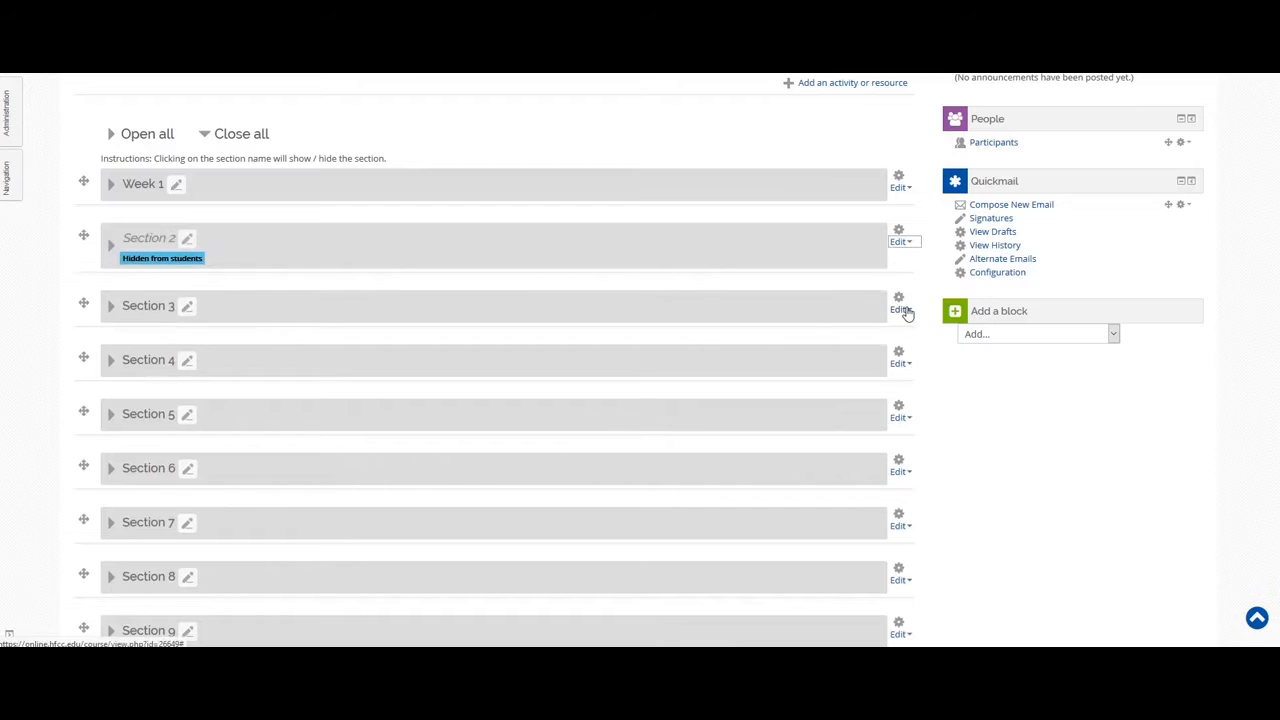
{"action": "left_click", "coordinate": [903, 311]}
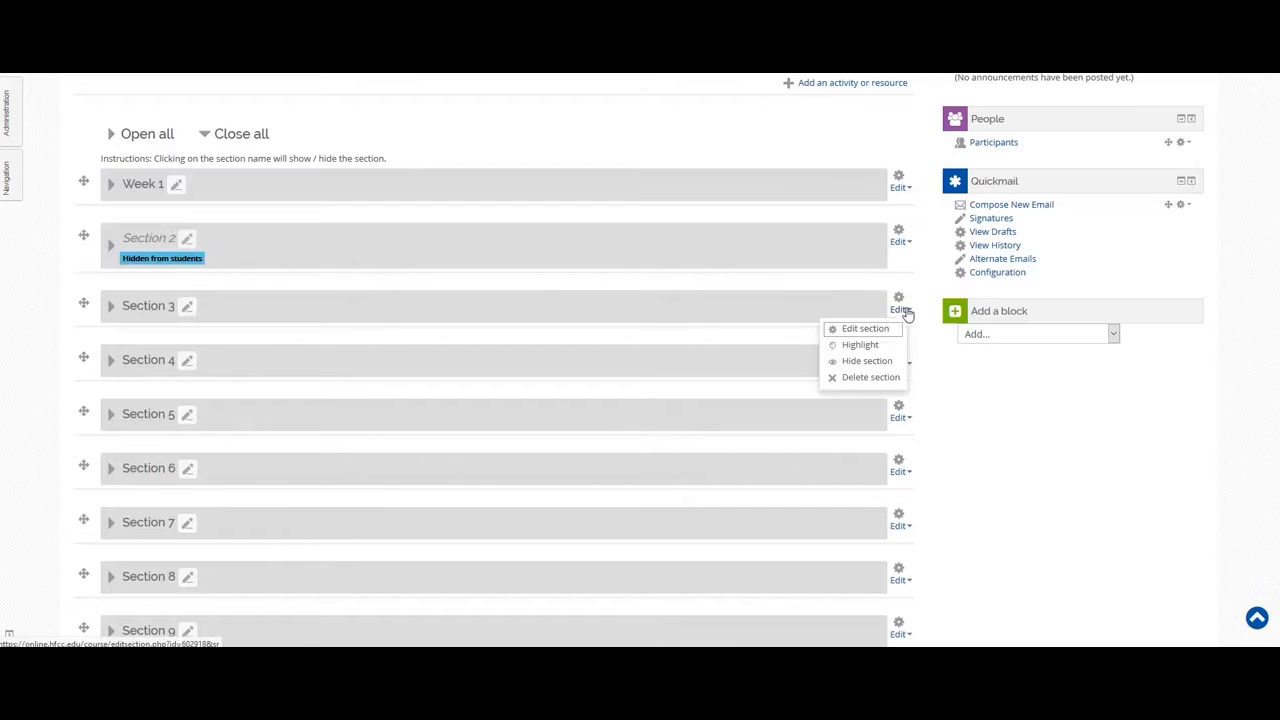
{"action": "left_click", "coordinate": [867, 362]}
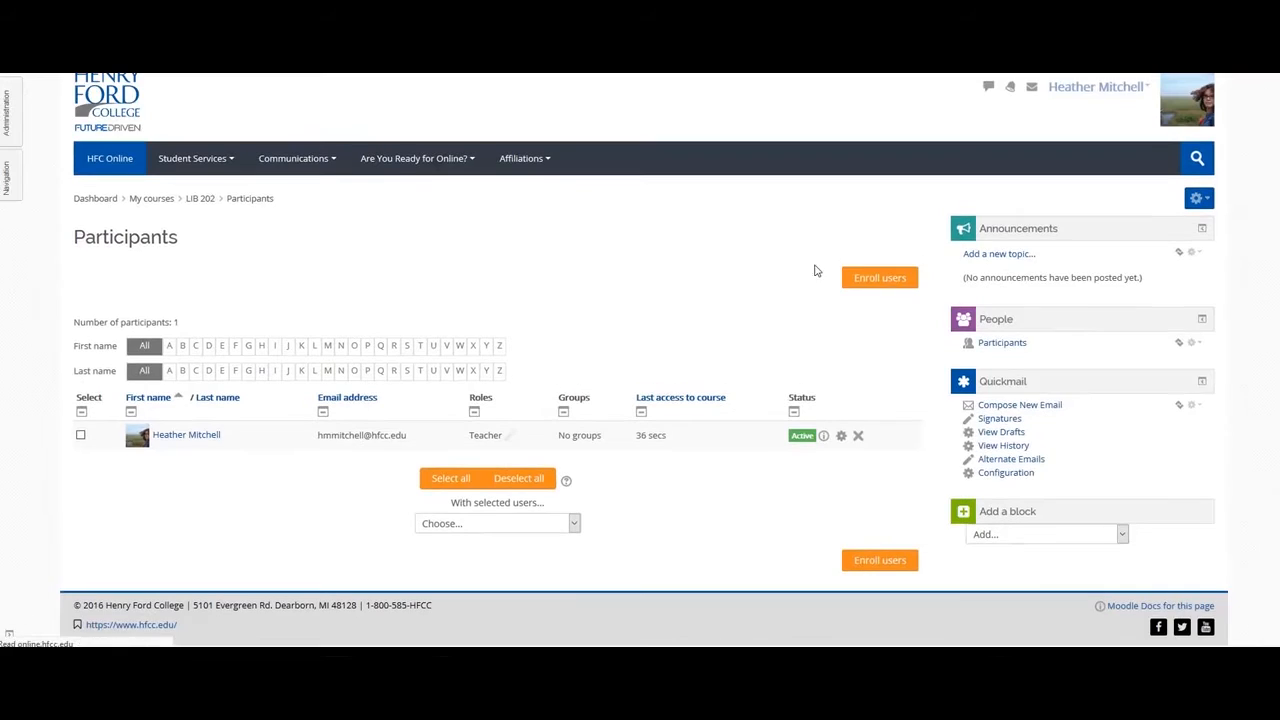
Search for the two students by name and add both to the enrolment selection.
{"action": "left_click", "coordinate": [871, 280]}
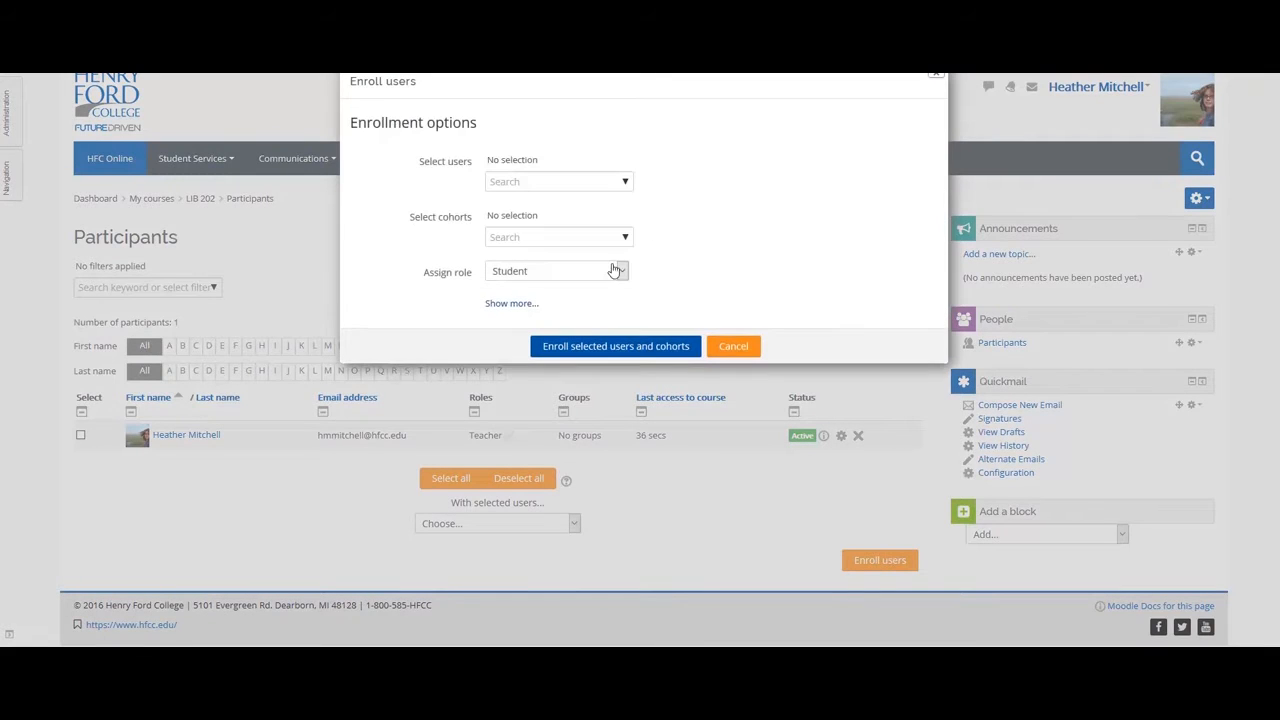
{"action": "left_click", "coordinate": [578, 183]}
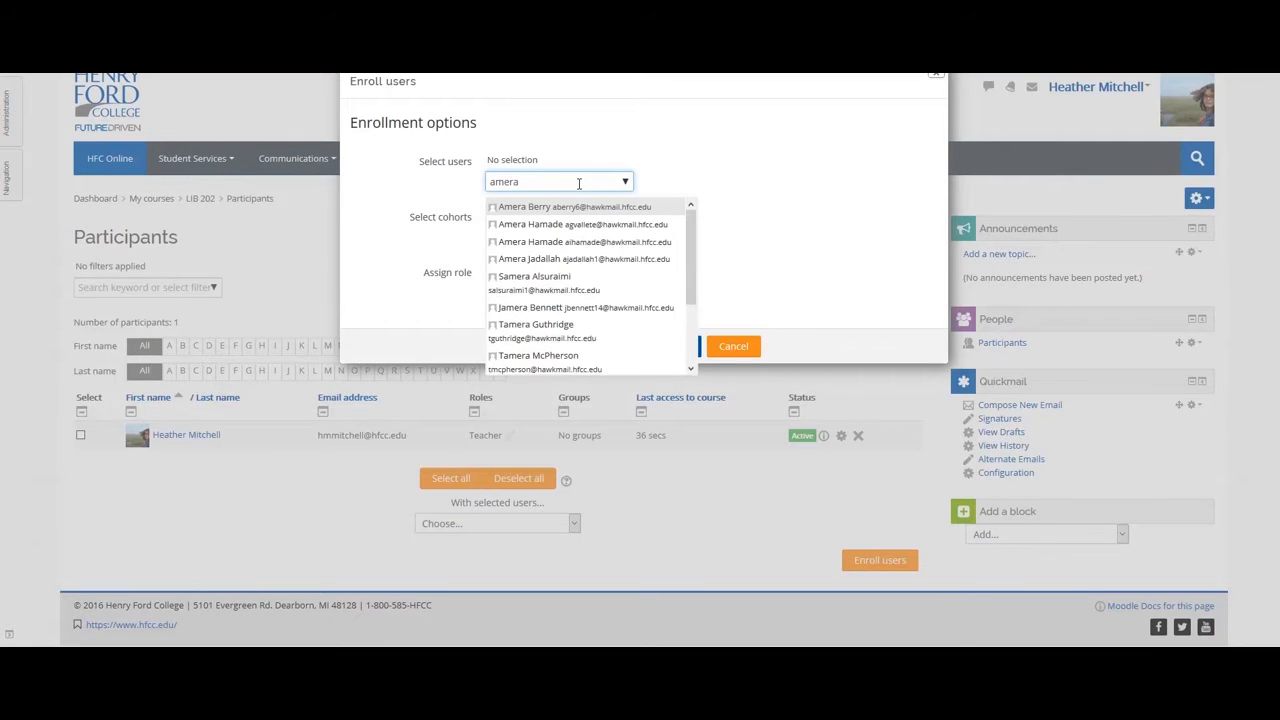
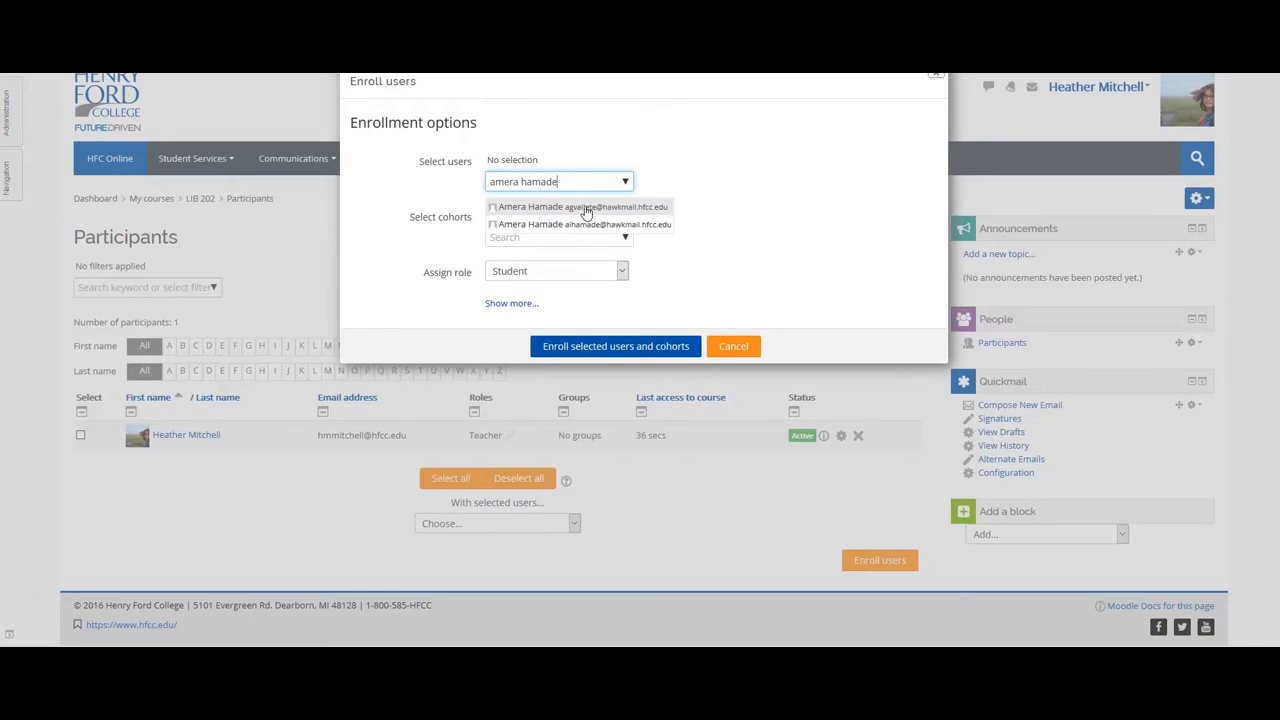
{"action": "left_click", "coordinate": [584, 208]}
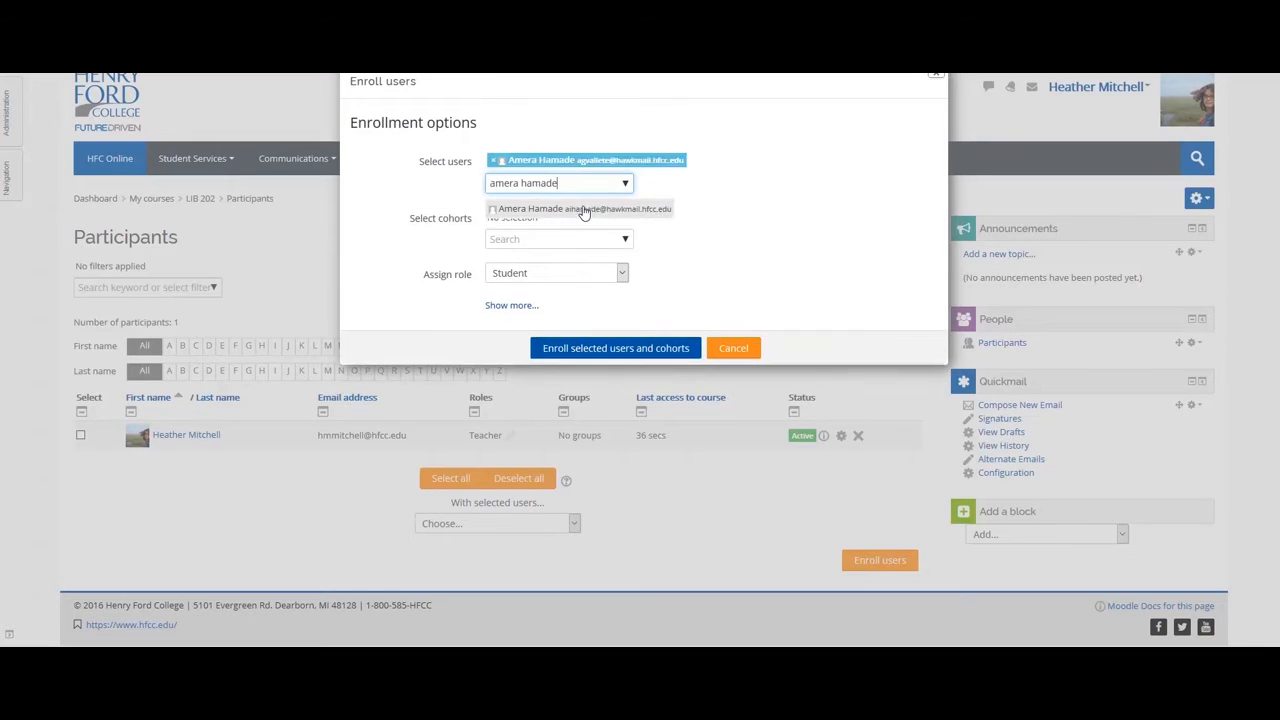
{"action": "left_click_drag", "start_coordinate": [584, 181], "coordinate": [448, 193]}
{"action": "left_click", "coordinate": [558, 209]}
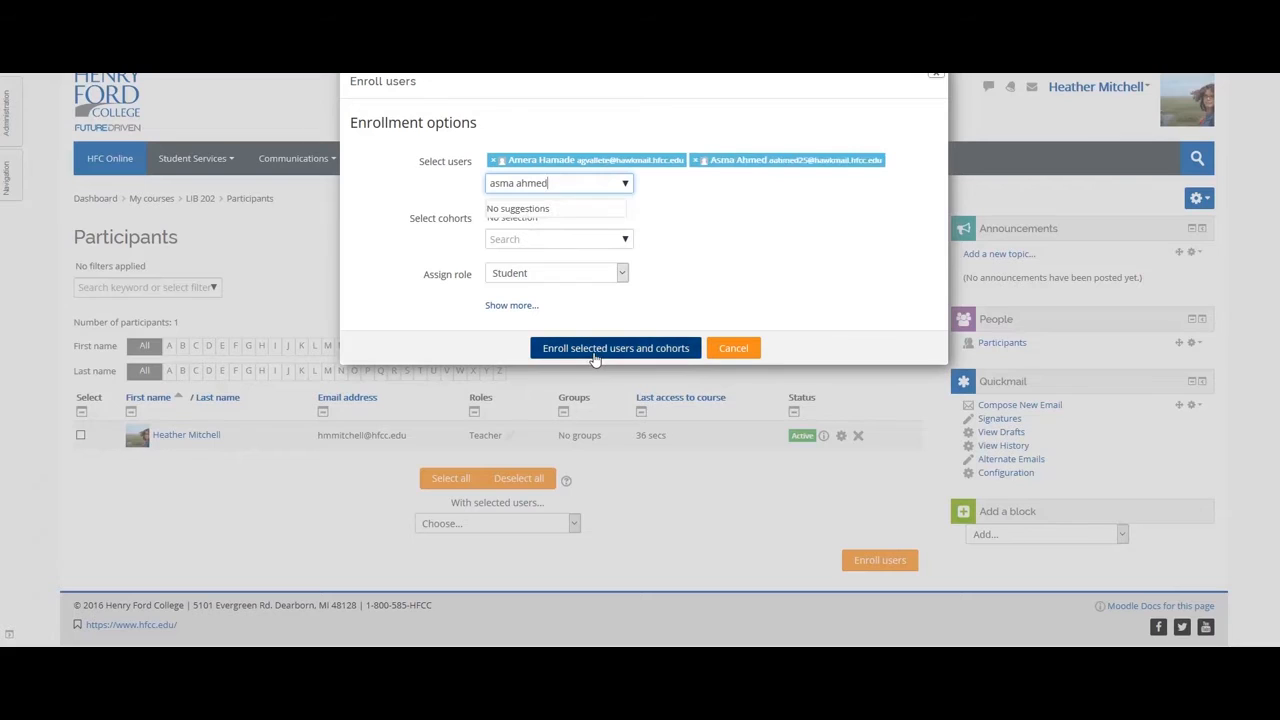
Enrol the selected users in LIB 202 with the Student role.
{"action": "left_click", "coordinate": [621, 274]}
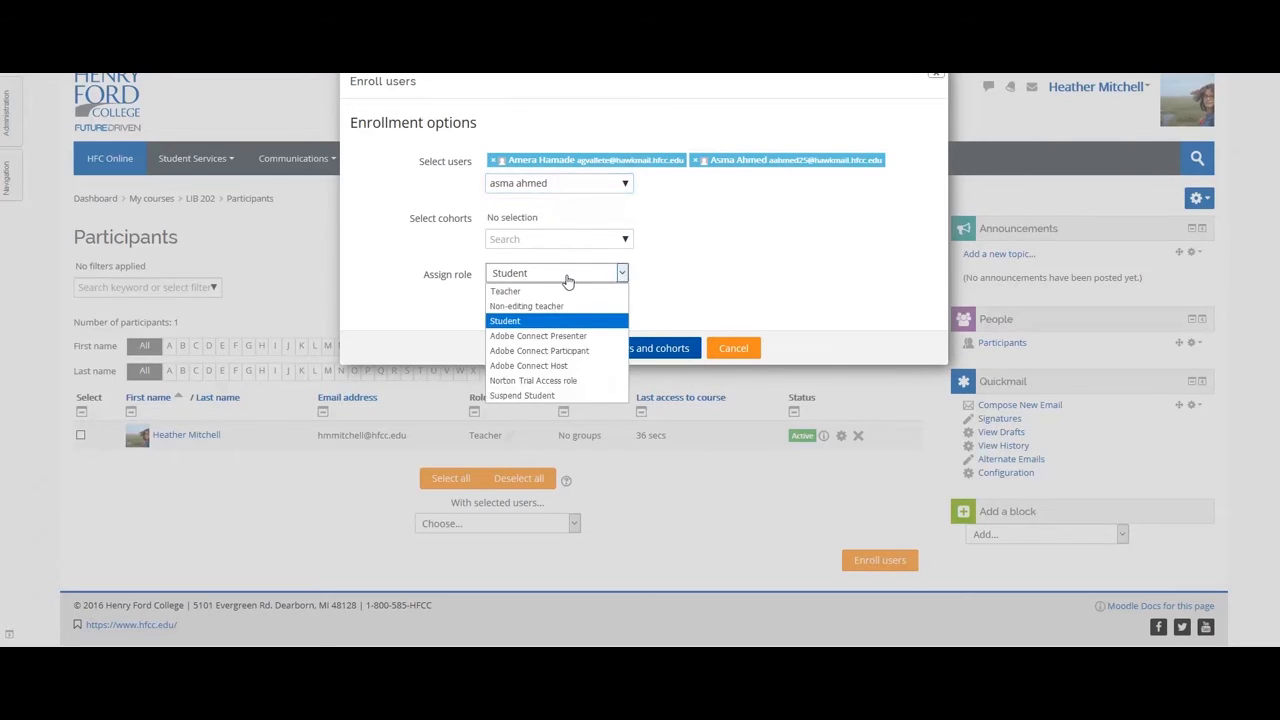
{"action": "left_click", "coordinate": [506, 321]}
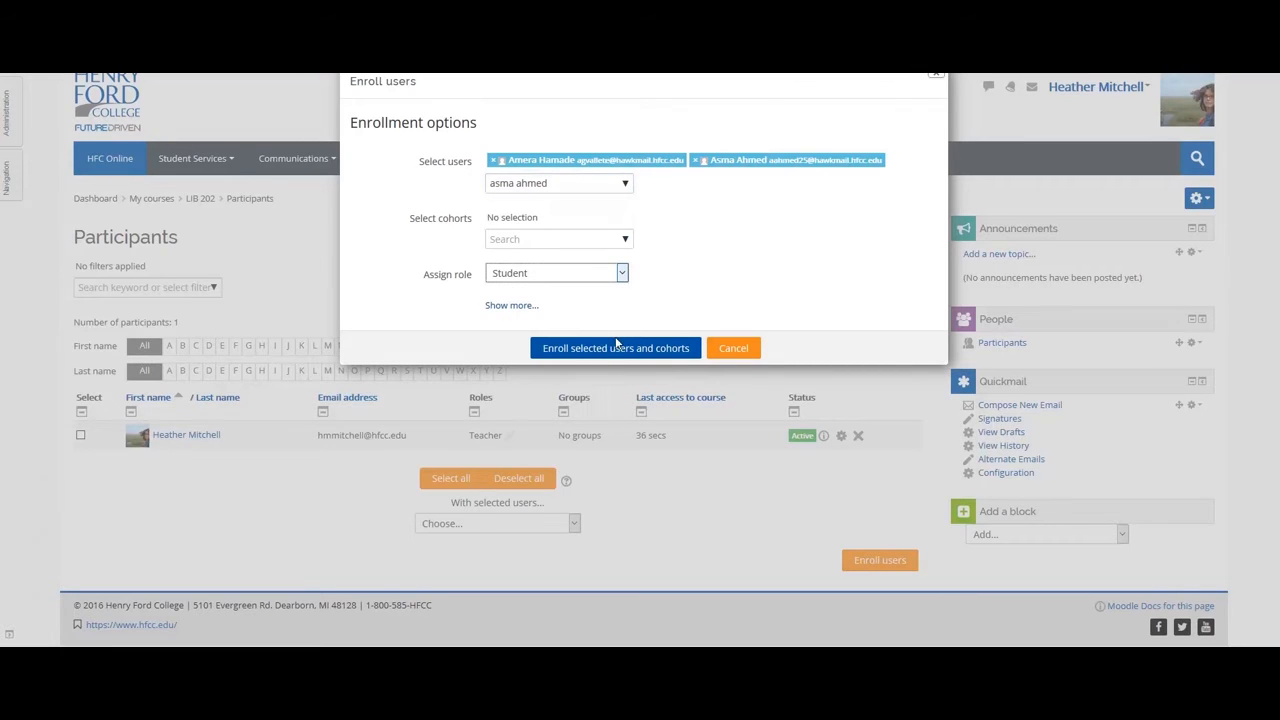
{"action": "left_click", "coordinate": [588, 352]}
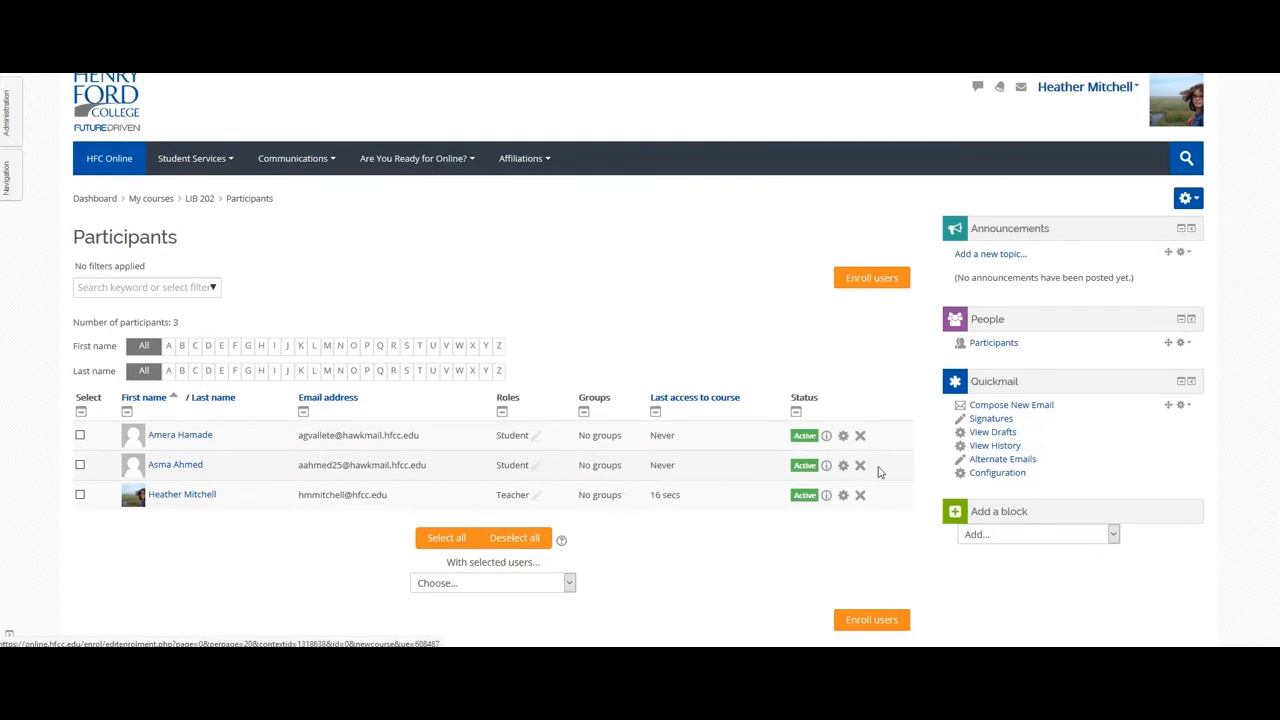
Unenroll the second newly added student from LIB 202 and confirm the removal.
{"action": "left_click", "coordinate": [860, 467]}
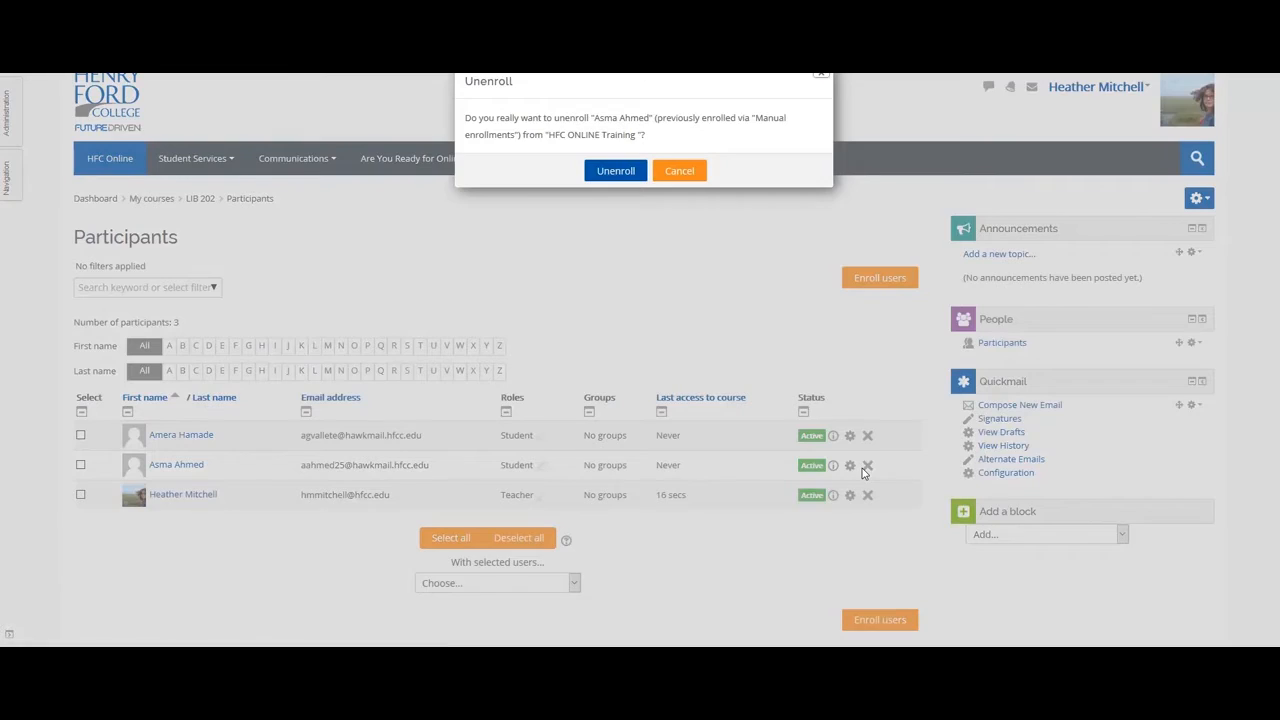
{"action": "left_click", "coordinate": [612, 172]}
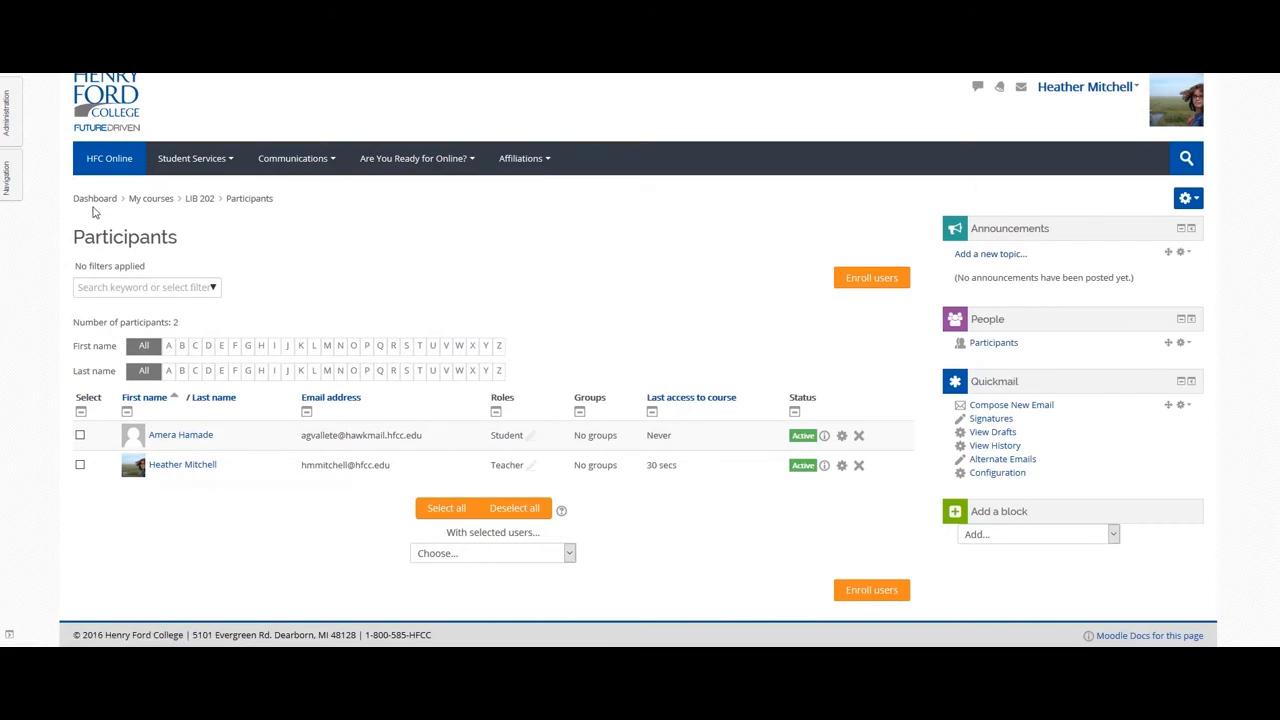
{"action": "left_click", "coordinate": [9, 180]}
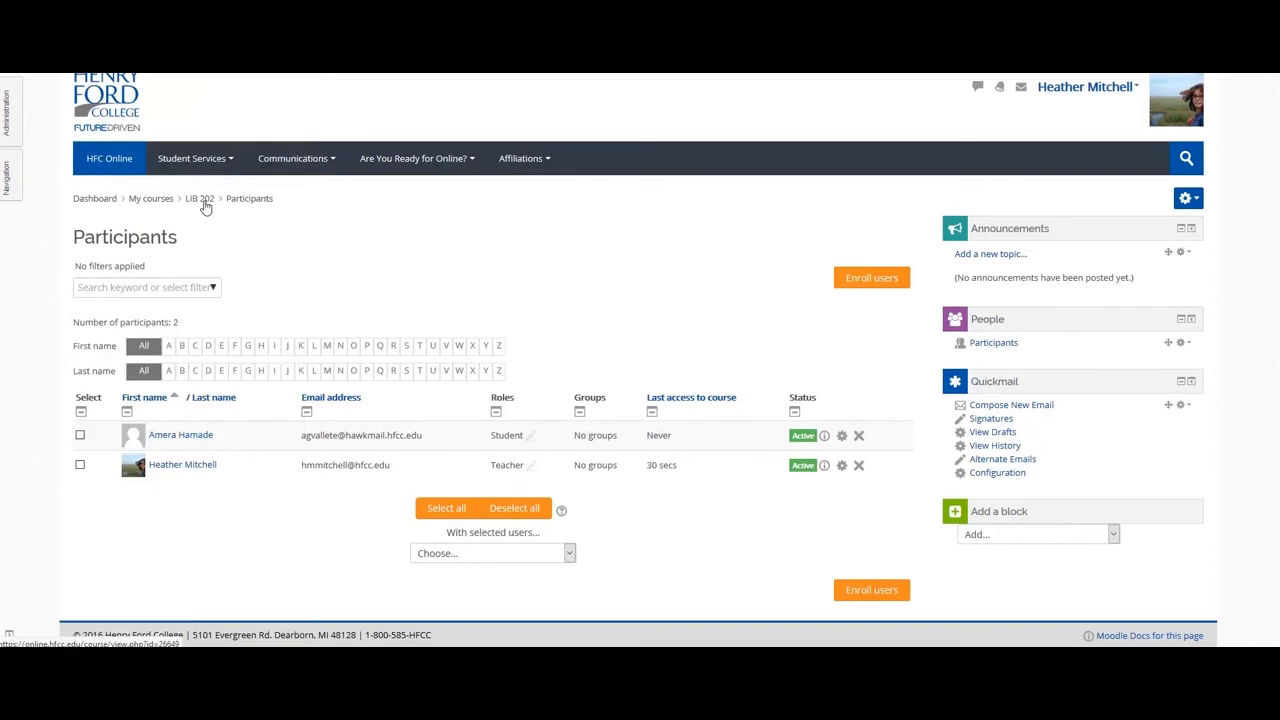
Go back to the LIB 202 course page and choose Turn editing off from the gear menu.
{"action": "left_click", "coordinate": [202, 200]}
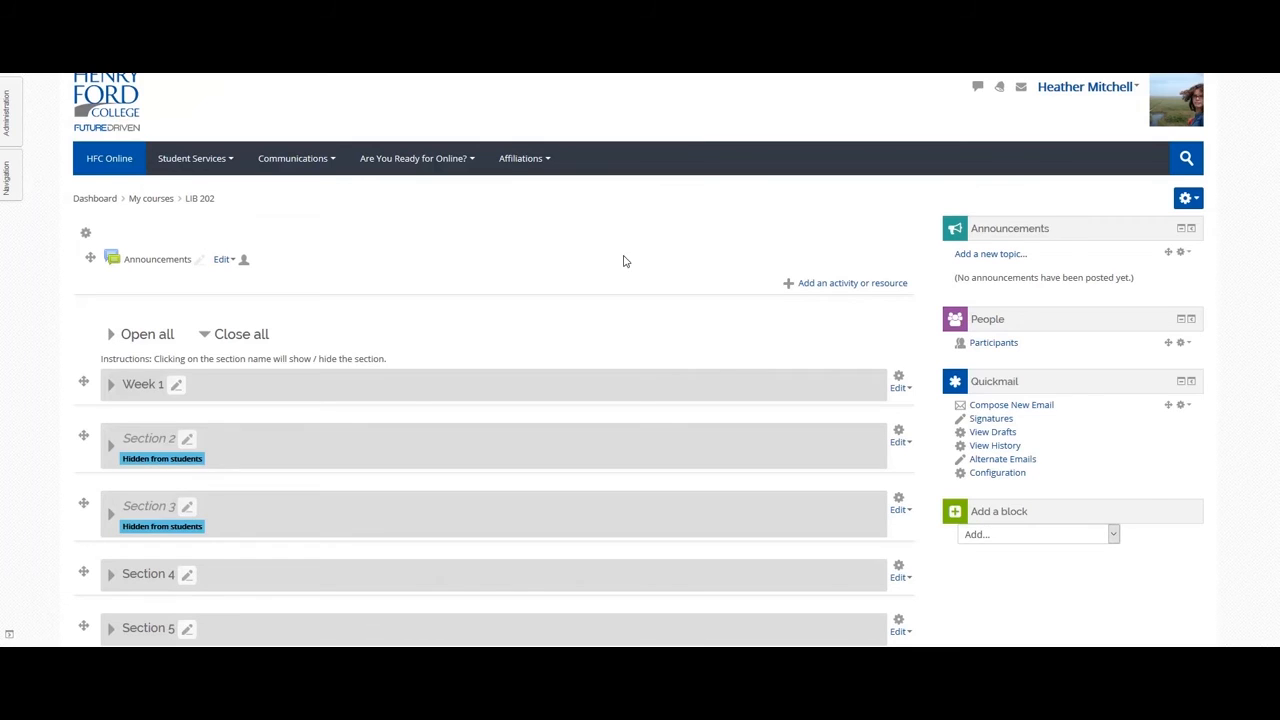
{"action": "left_click", "coordinate": [1195, 201]}
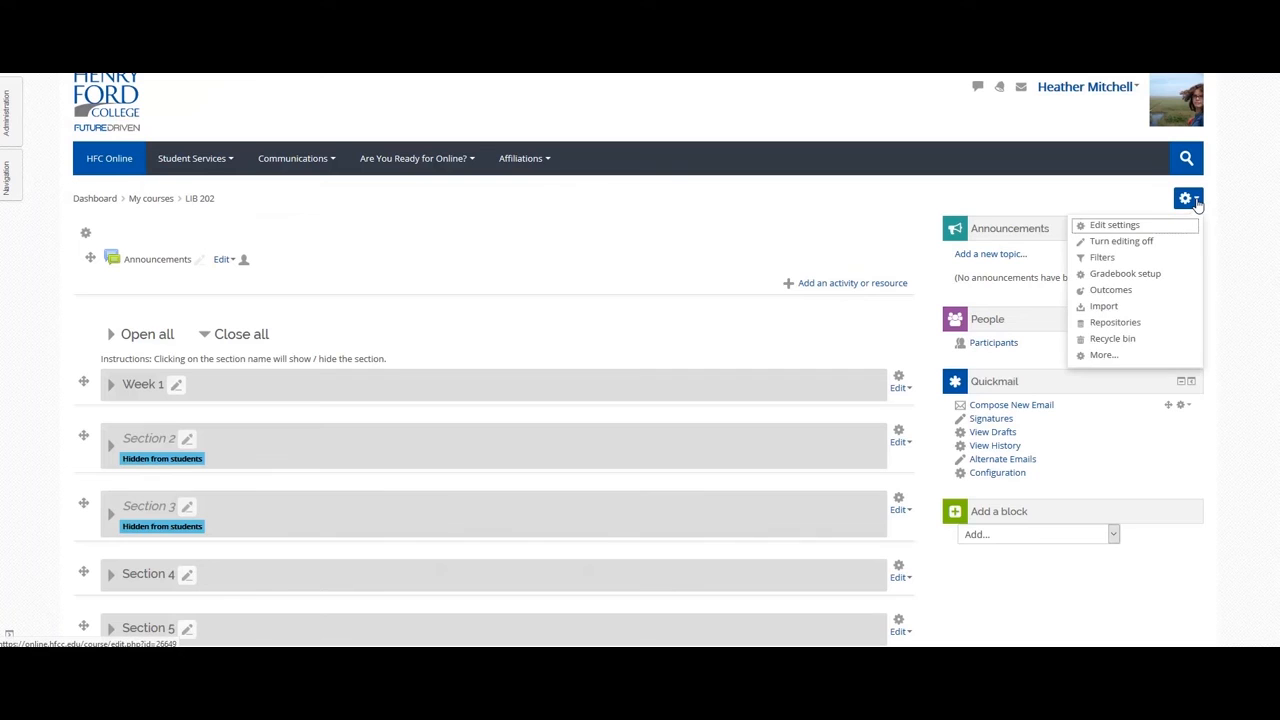
{"action": "left_click", "coordinate": [1147, 244]}
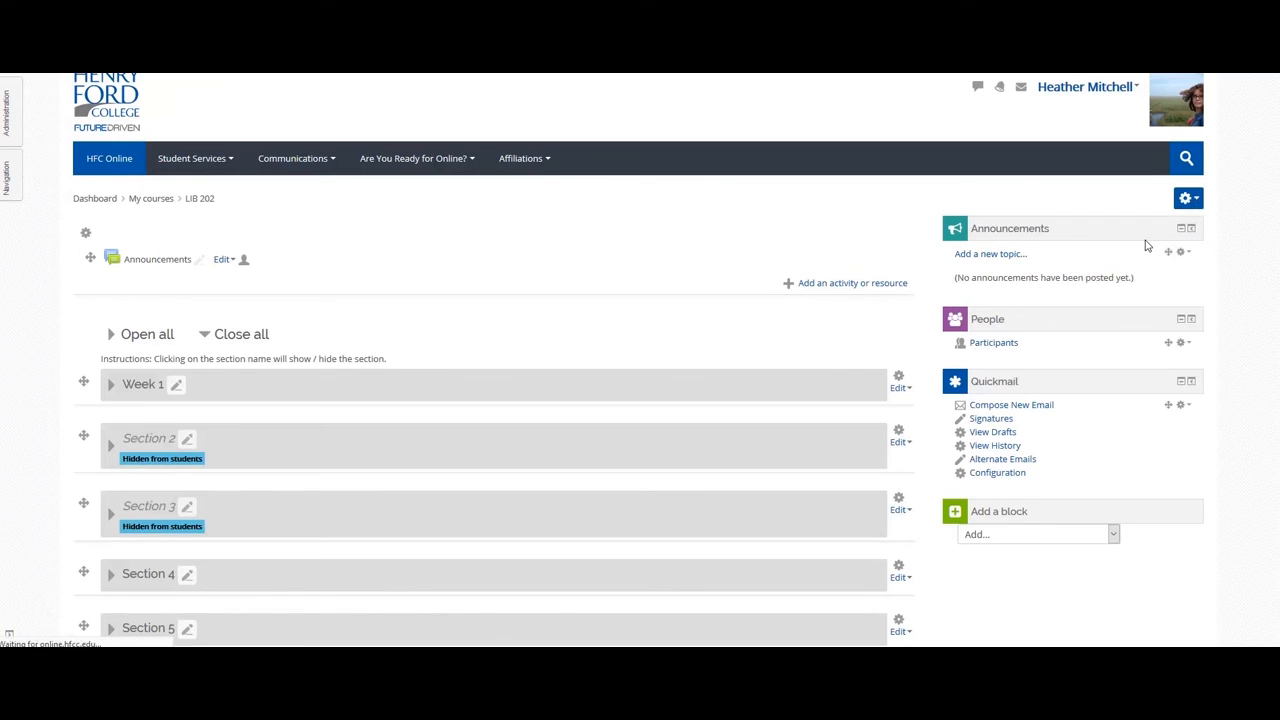